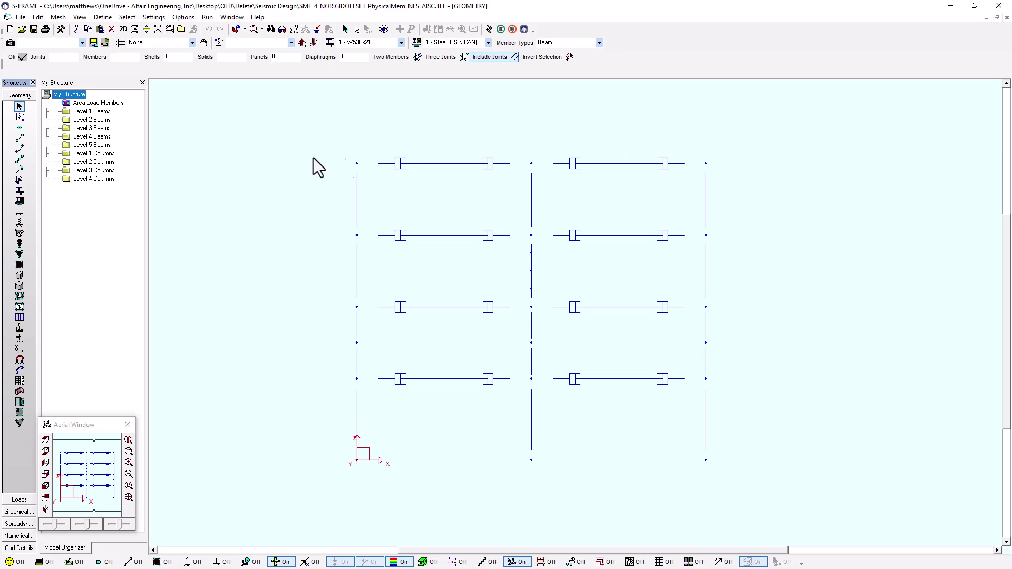
Inspect the Kinematic Bilinear My curve parameters of the W760x147 elastic/plastic link beam in the member type tool
{"action": "left_click", "coordinate": [20, 150]}
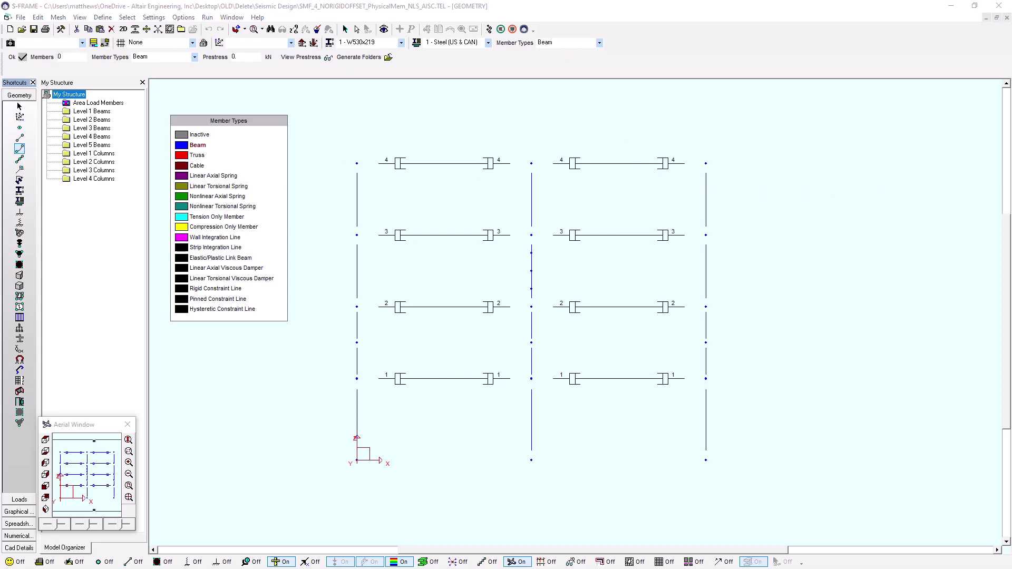
{"action": "double_click", "coordinate": [21, 152]}
{"action": "left_click_drag", "start_coordinate": [768, 165], "coordinate": [384, 175]}
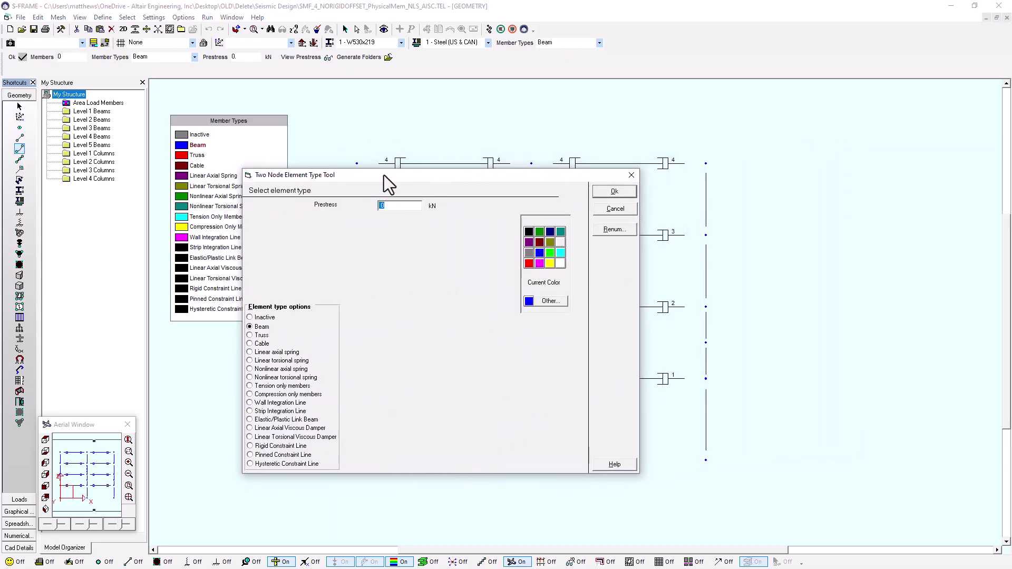
{"action": "left_click", "coordinate": [276, 424]}
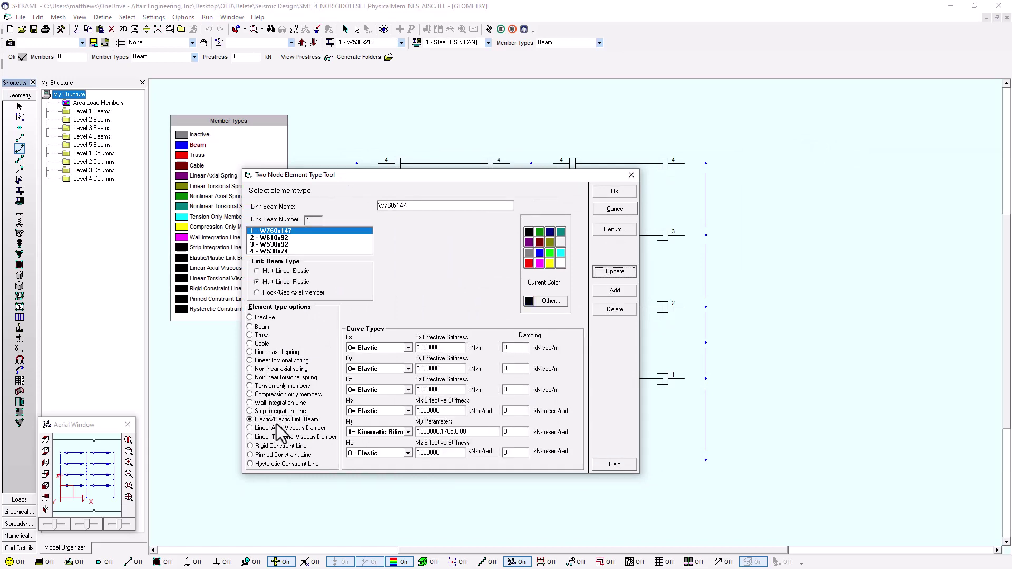
{"action": "left_click", "coordinate": [407, 435]}
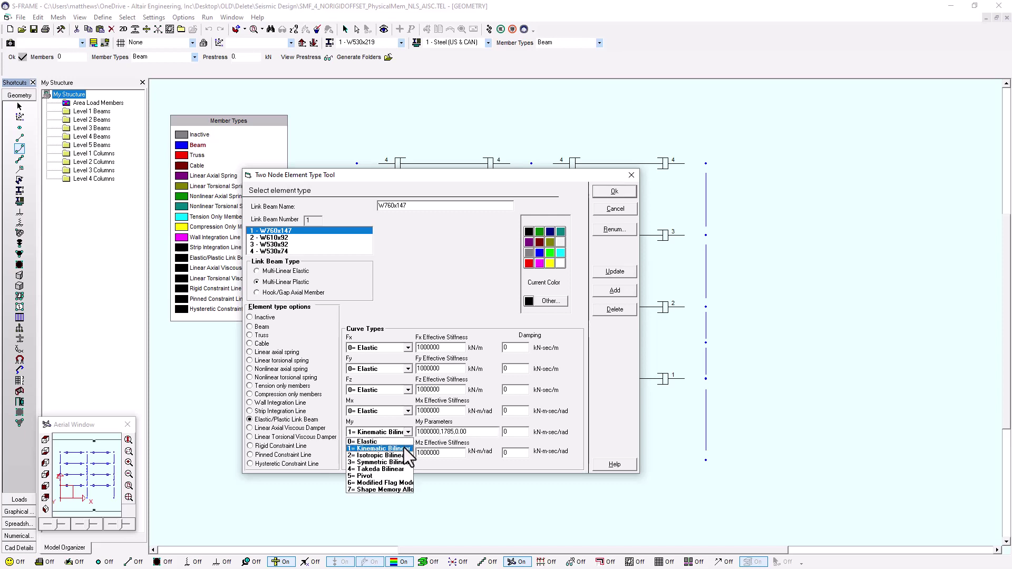
{"action": "left_click", "coordinate": [405, 449]}
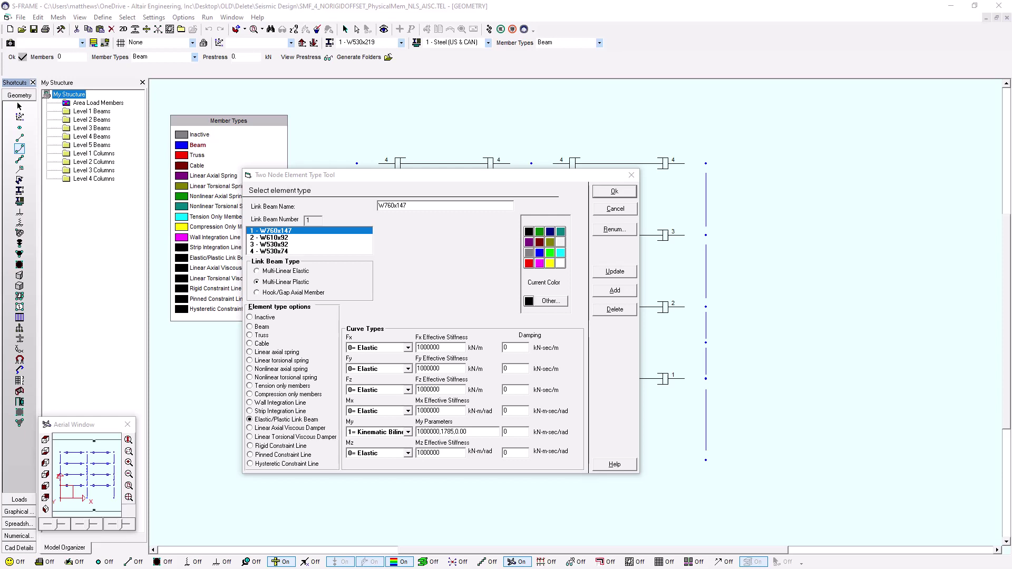
{"action": "left_click_drag", "start_coordinate": [432, 158], "coordinate": [484, 161]}
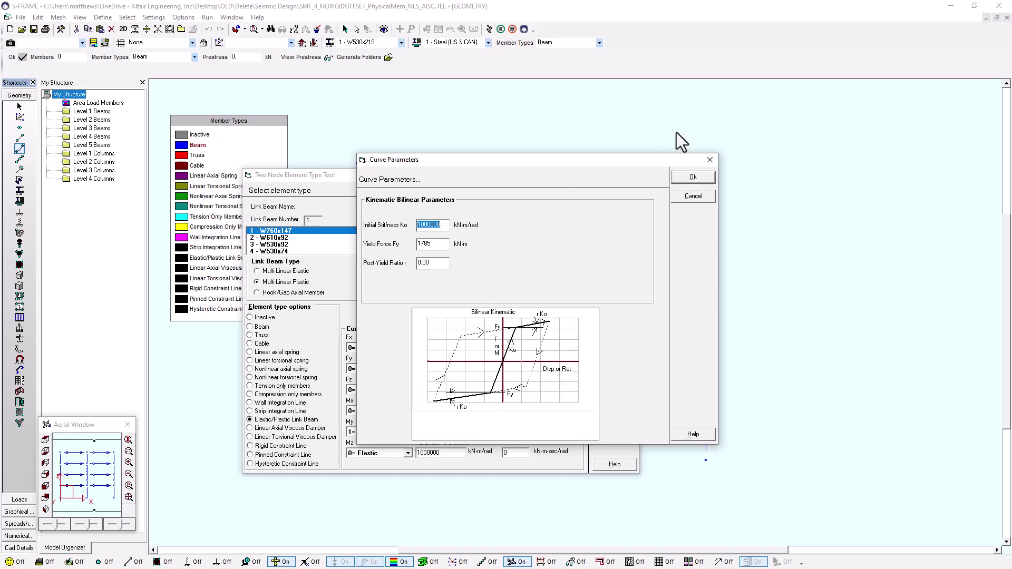
{"action": "left_click", "coordinate": [711, 158]}
Inspect the Kinematic Bilinear My curve parameters of the W610x92 link beam and leave the element type settings unchanged
{"action": "left_click", "coordinate": [293, 237]}
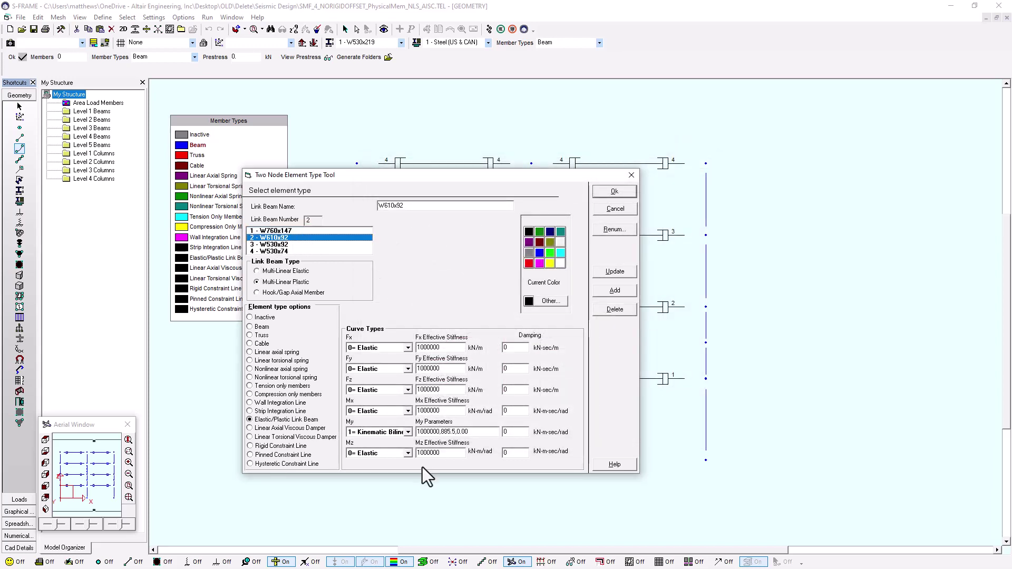
{"action": "left_click", "coordinate": [410, 434]}
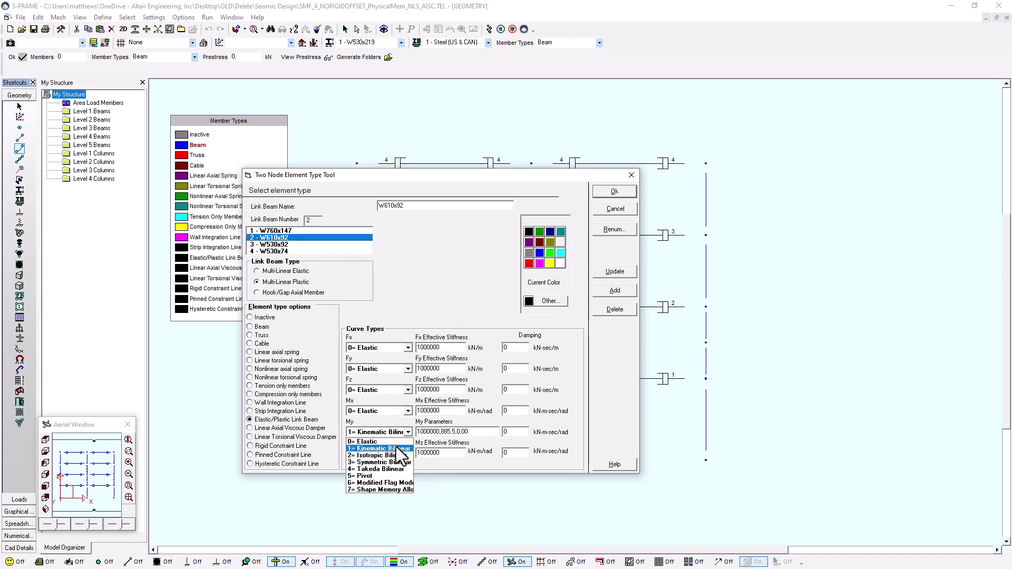
{"action": "left_click", "coordinate": [396, 448]}
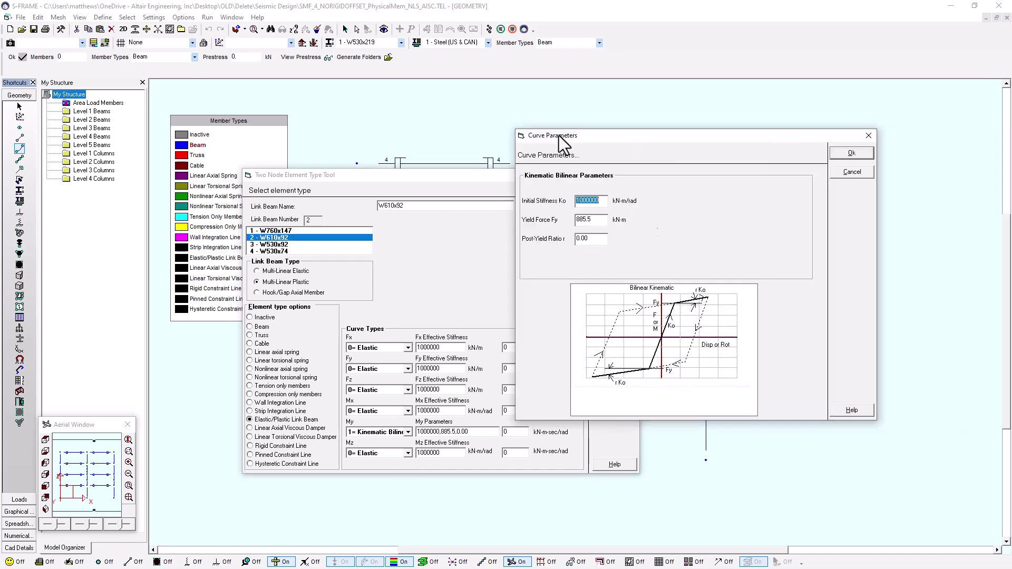
{"action": "left_click_drag", "start_coordinate": [543, 136], "coordinate": [346, 165]}
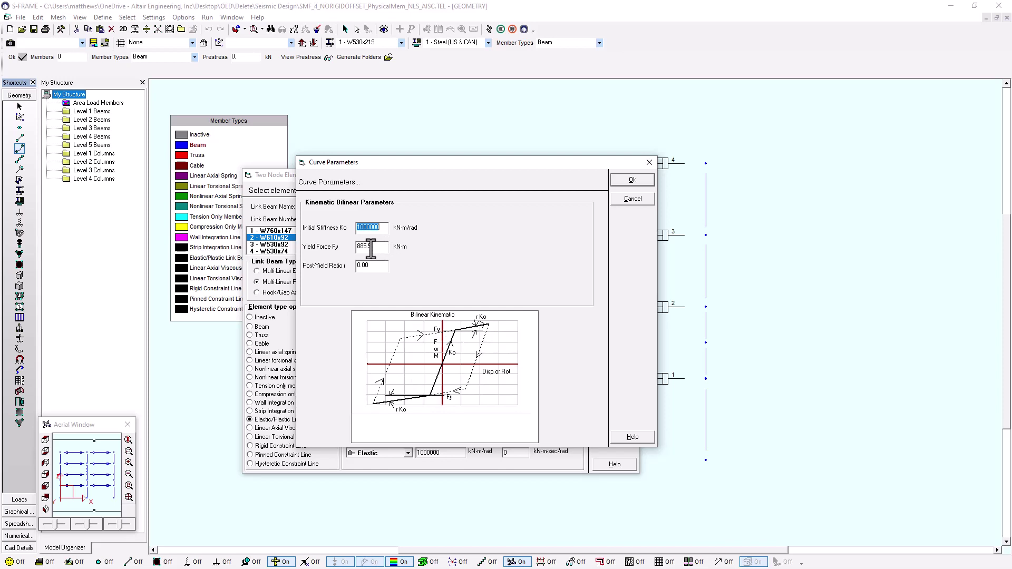
{"action": "left_click", "coordinate": [651, 163]}
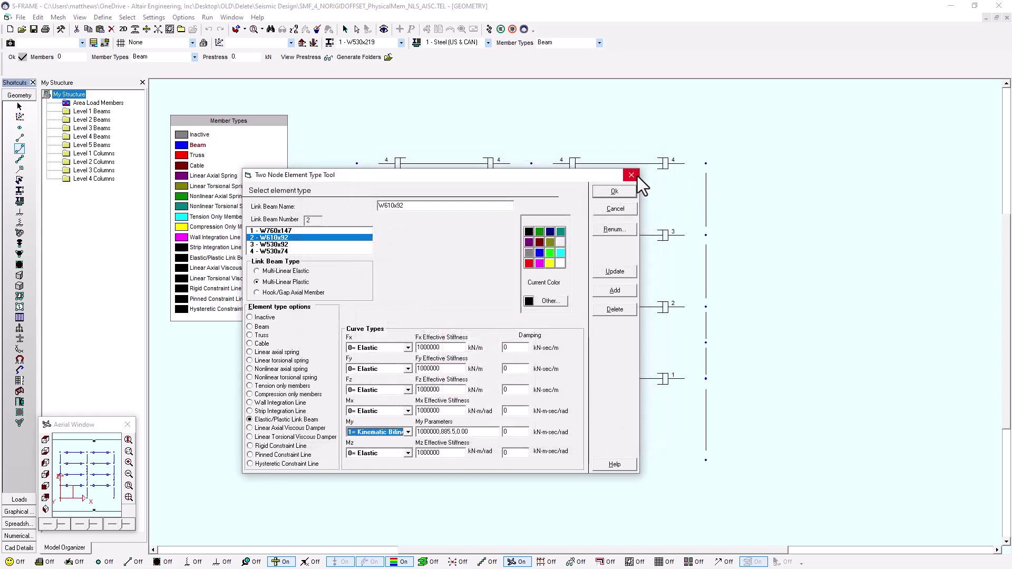
{"action": "left_click", "coordinate": [632, 175]}
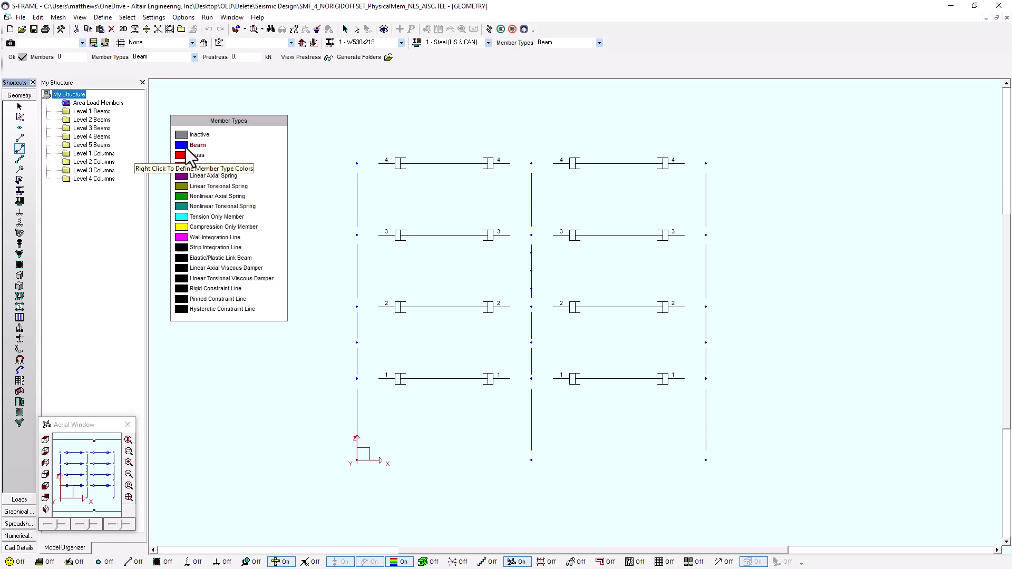
{"action": "scroll", "coordinate": [191, 157], "scroll_direction": "down", "scroll_amount": 1}
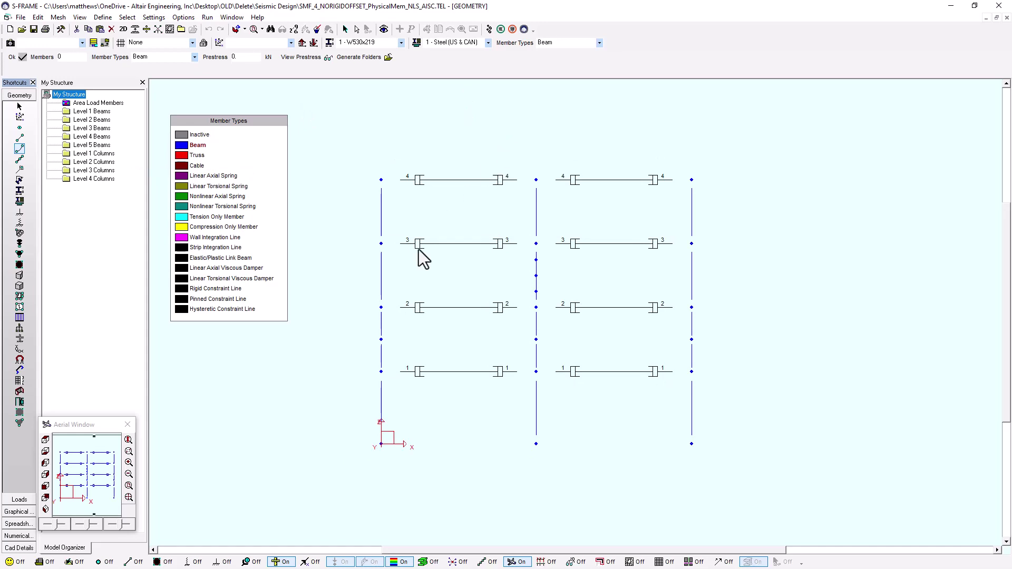
Review the frame's applied loads for the Seismic Forces, Dead, Live, Notional and Snow load cases in order
{"action": "left_click", "coordinate": [24, 501]}
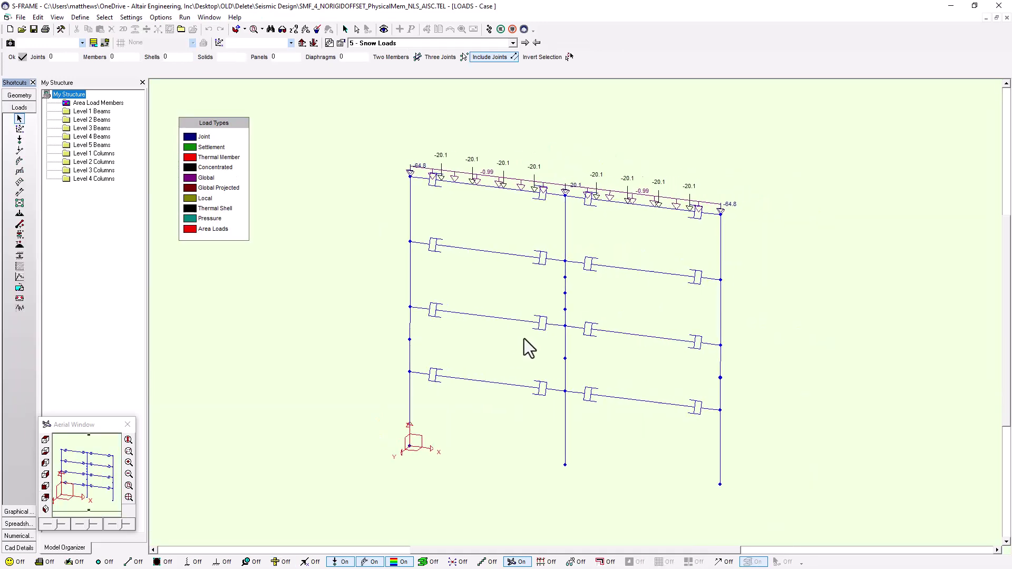
{"action": "left_click", "coordinate": [425, 43]}
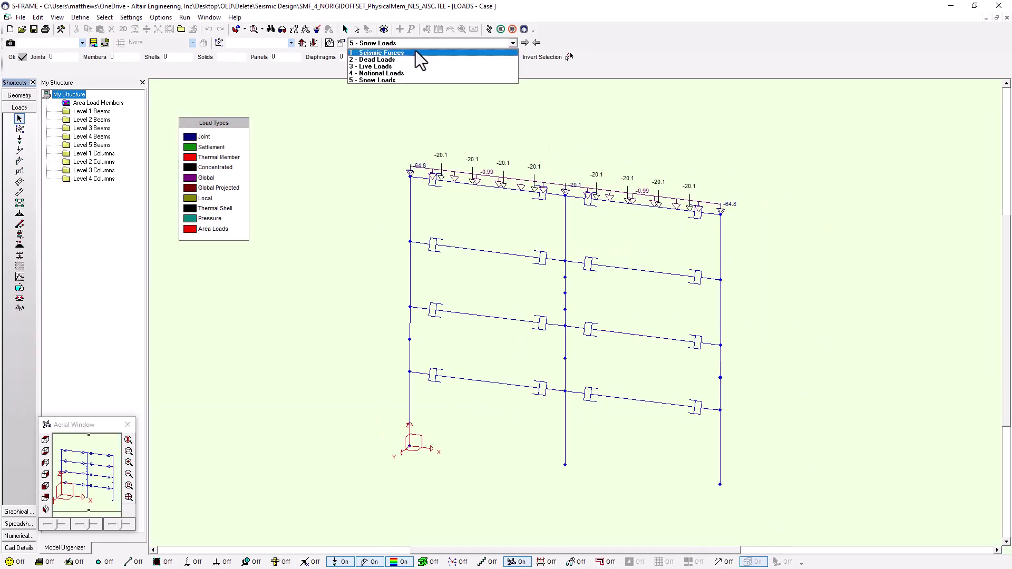
{"action": "left_click", "coordinate": [415, 53]}
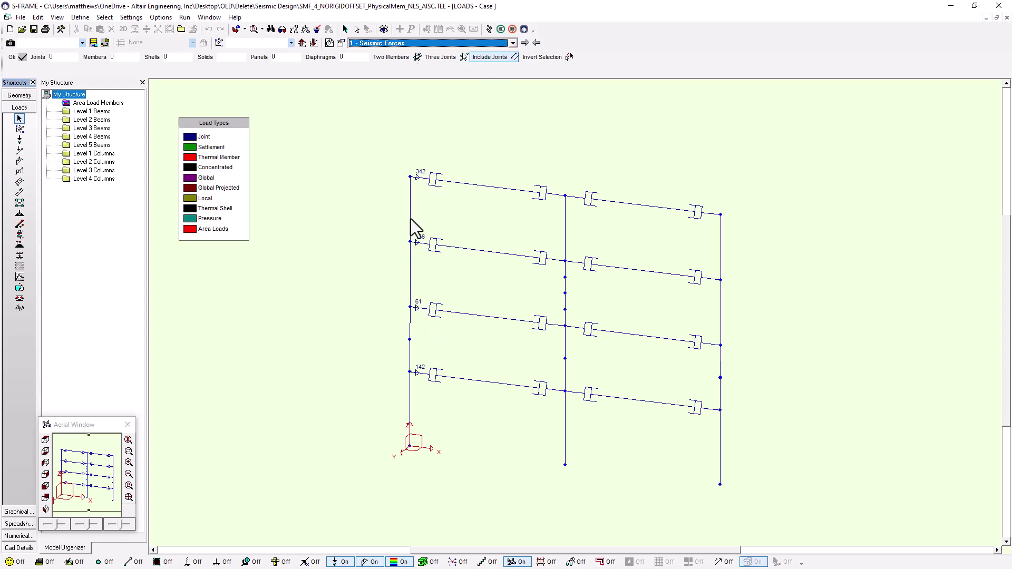
{"action": "left_click", "coordinate": [525, 44]}
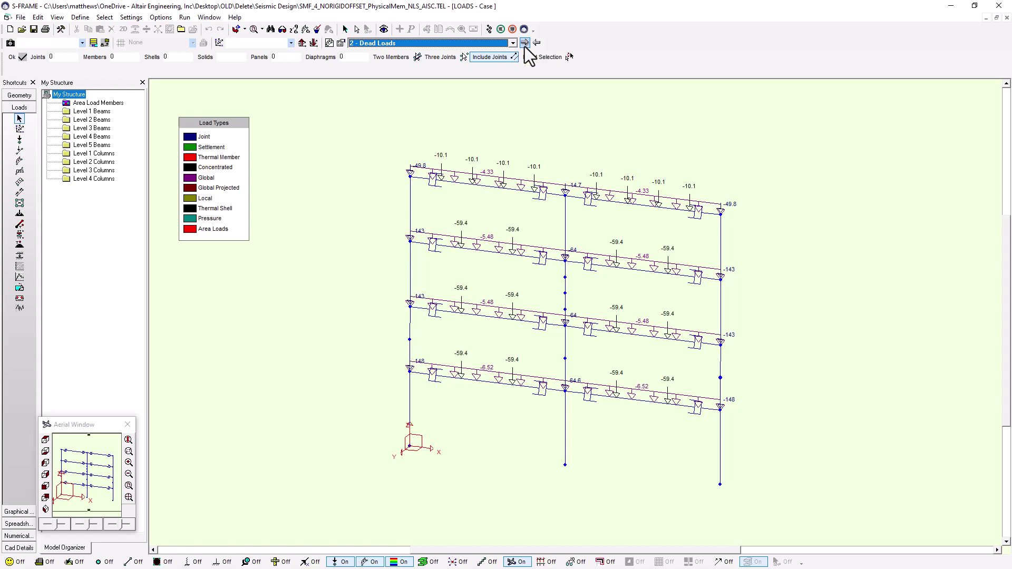
{"action": "left_click", "coordinate": [525, 46]}
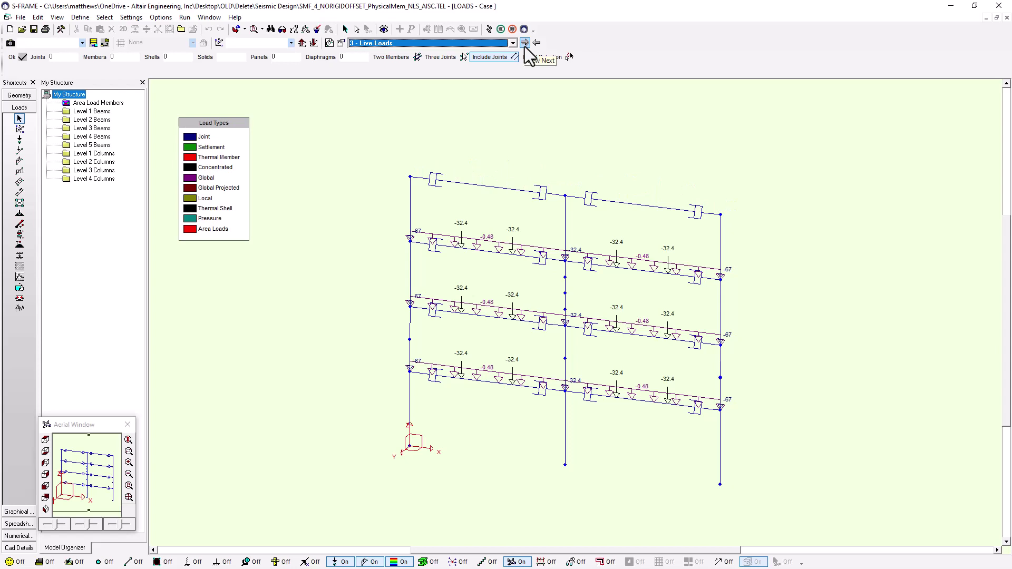
{"action": "left_click", "coordinate": [525, 43]}
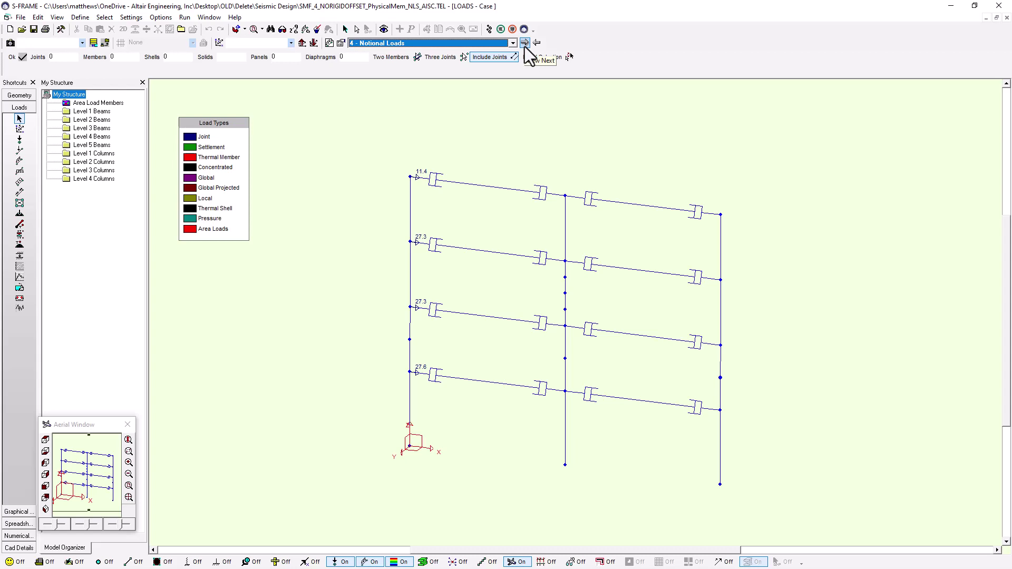
{"action": "left_click", "coordinate": [525, 45]}
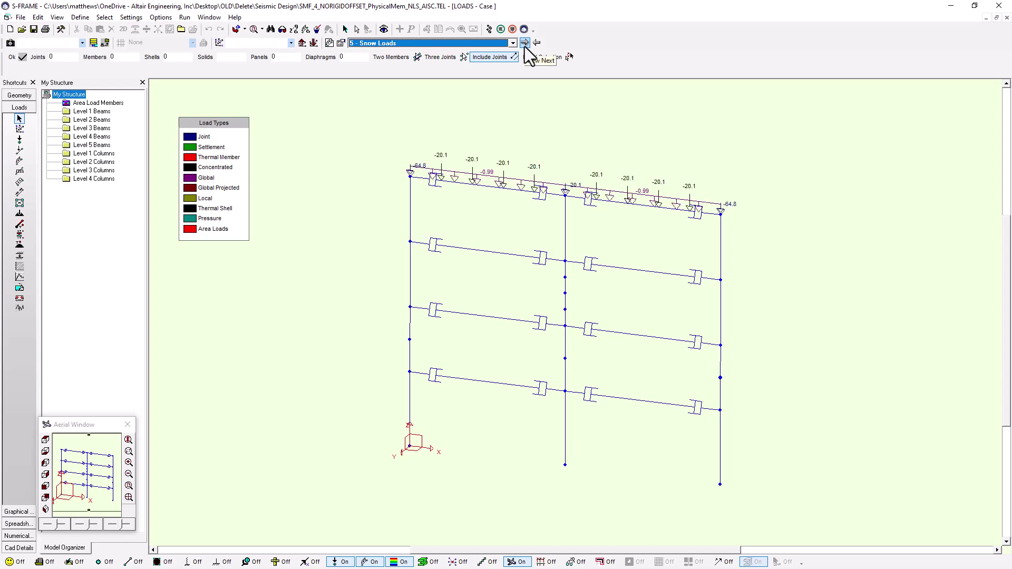
Check the scale factor of the Seismic Forces load case in the load status settings
{"action": "left_click", "coordinate": [329, 41]}
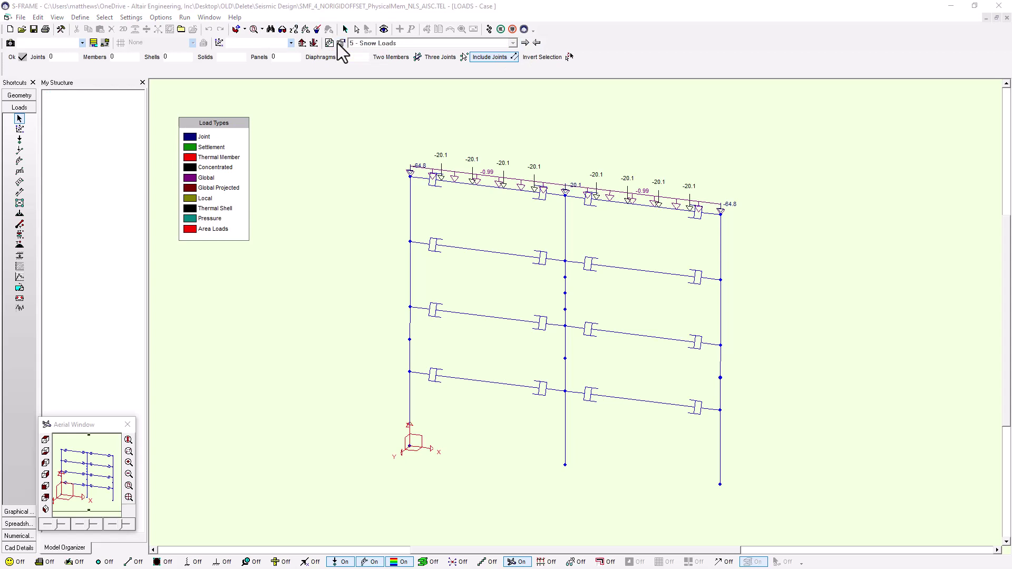
{"action": "left_click_drag", "start_coordinate": [807, 204], "coordinate": [384, 211]}
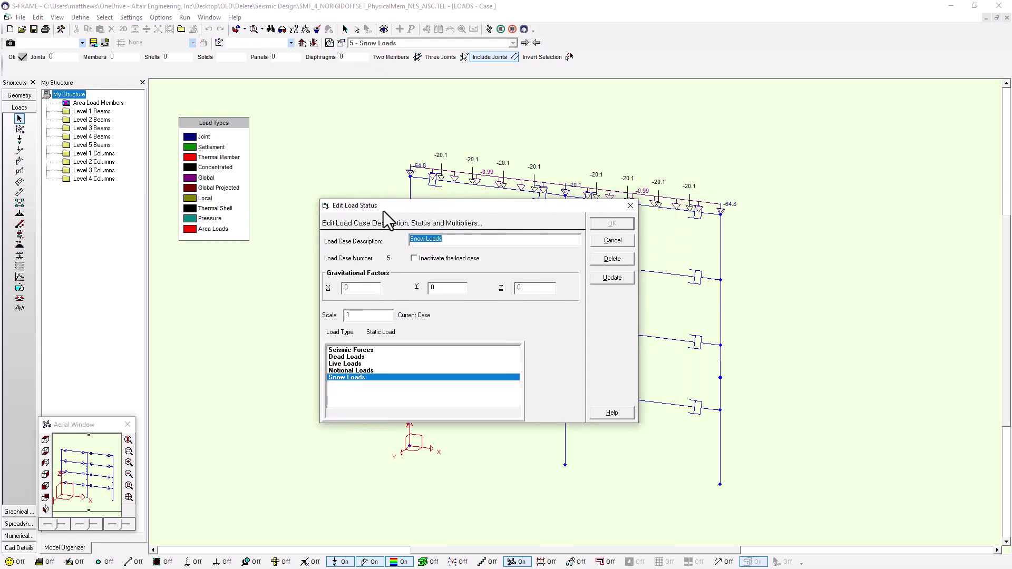
{"action": "left_click", "coordinate": [353, 349]}
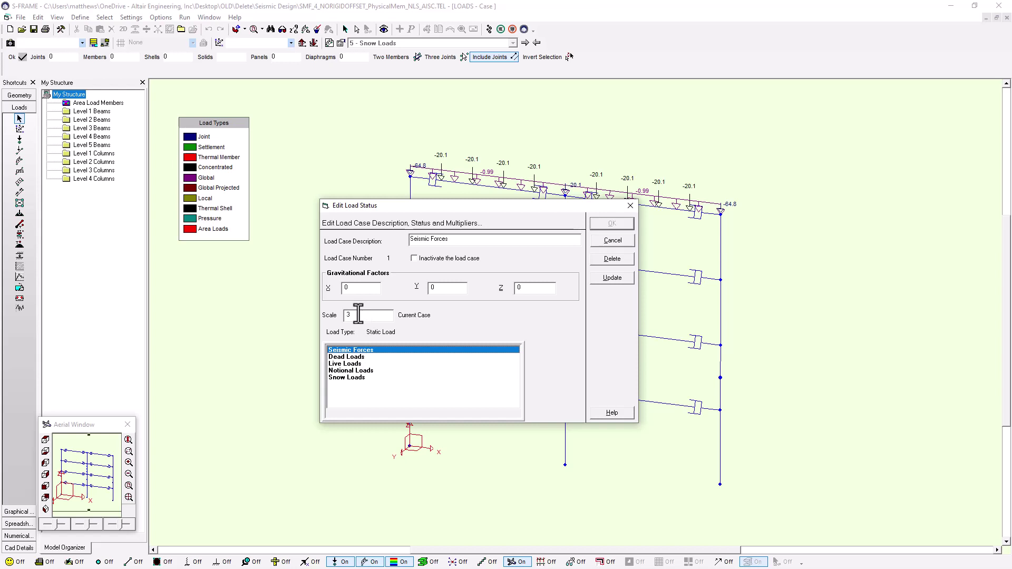
{"action": "left_click", "coordinate": [631, 206]}
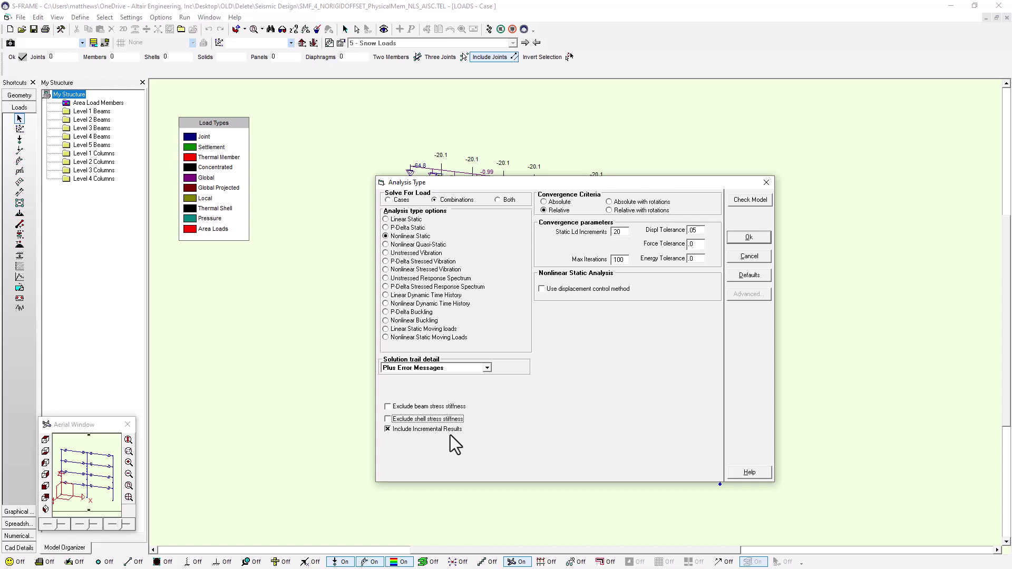
Run a Nonlinear Static analysis for load combinations with 20 static load increments and incremental results included, and proceed to the postprocessor
{"action": "left_click", "coordinate": [751, 237]}
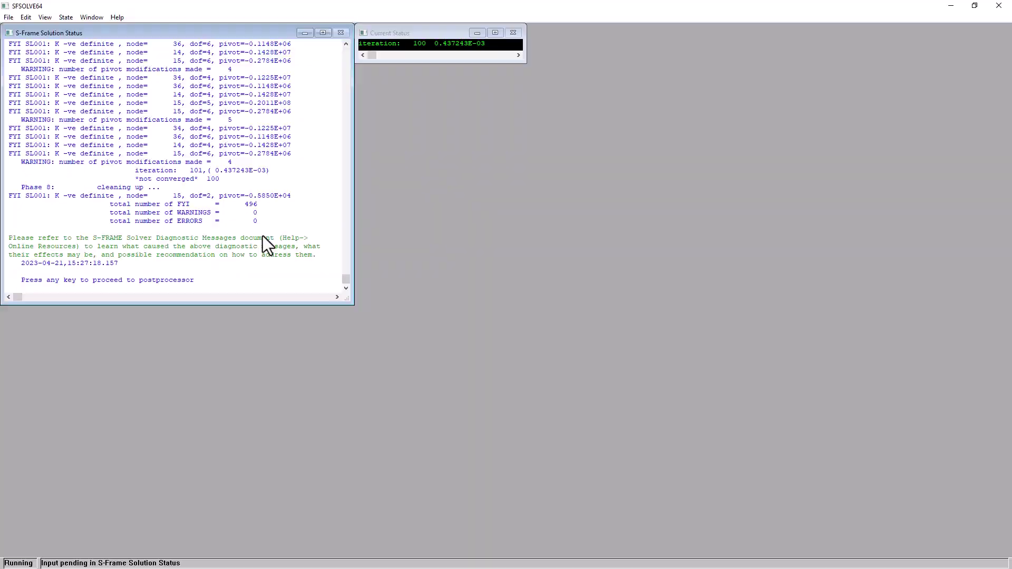
{"action": "key", "text": "Return"}
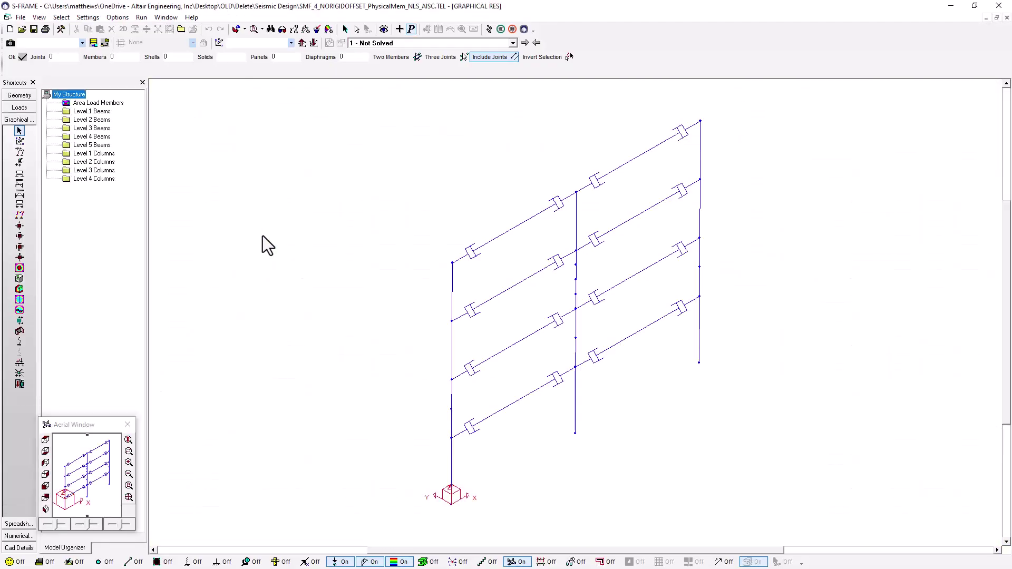
Show load combination results with the applied loads hidden, and select Load Comb 1 at load step 10
{"action": "left_click", "coordinate": [400, 30]}
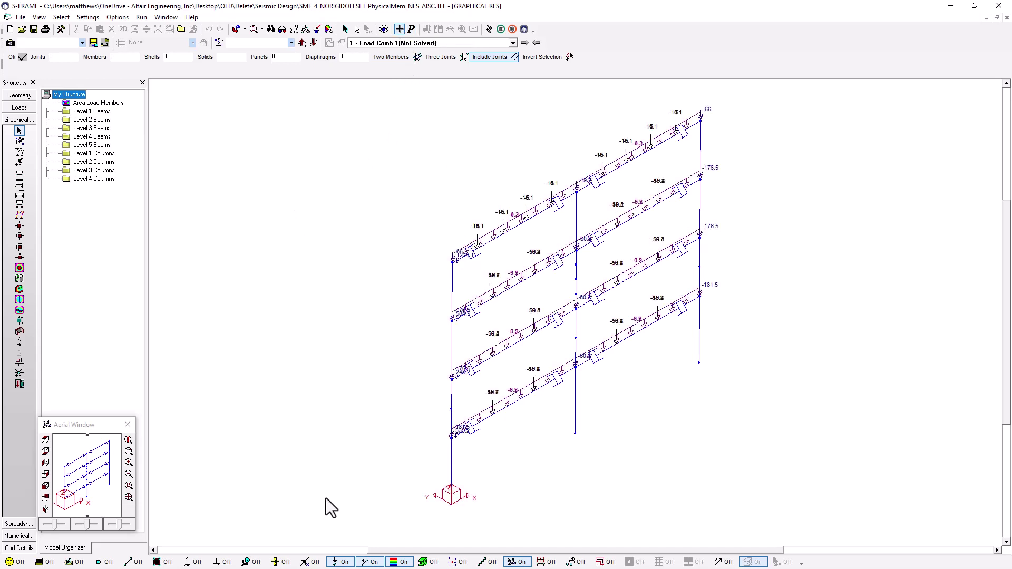
{"action": "left_click", "coordinate": [345, 562]}
{"action": "left_click", "coordinate": [372, 563]}
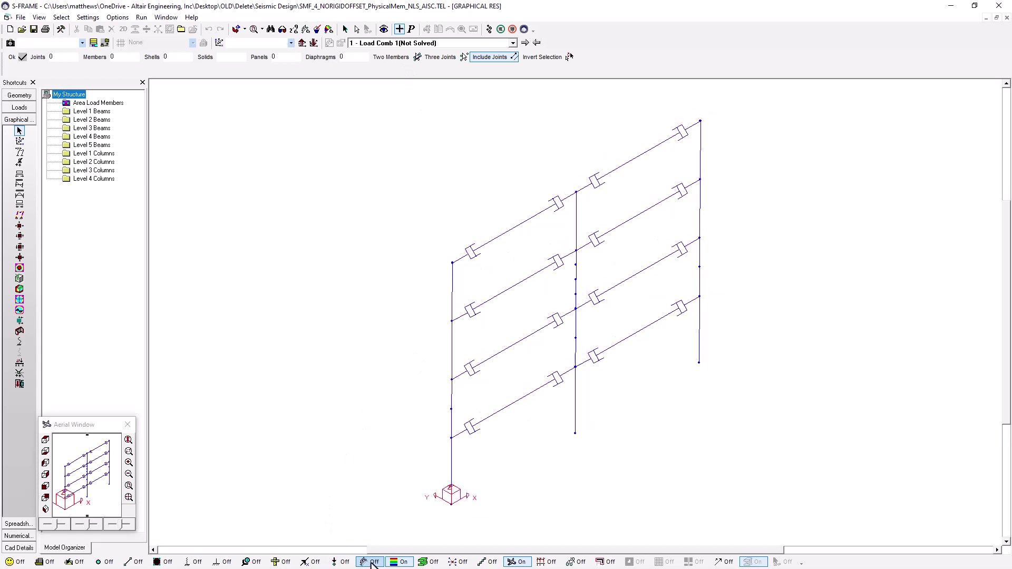
{"action": "left_click", "coordinate": [440, 45]}
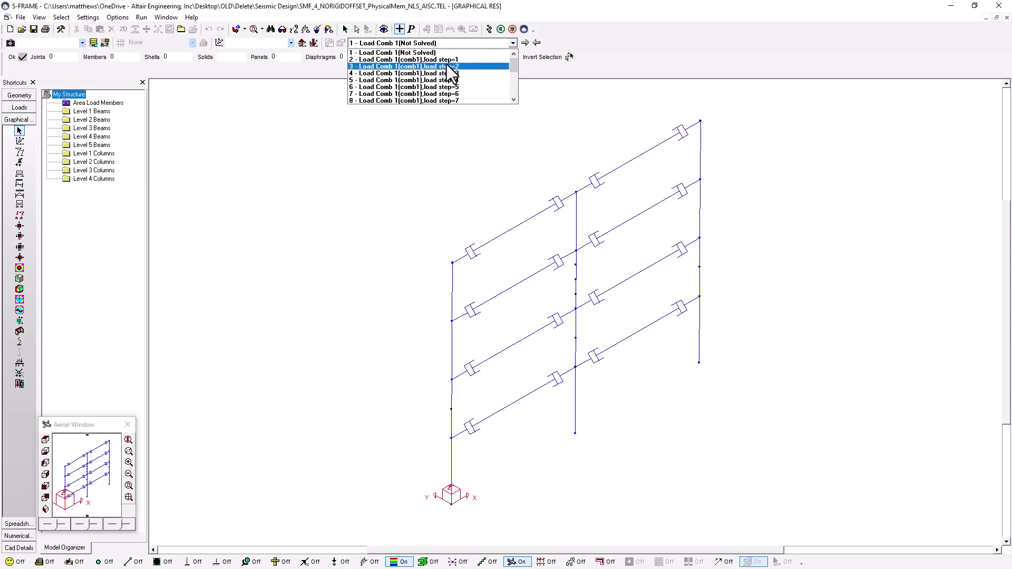
{"action": "scroll", "coordinate": [448, 67], "scroll_direction": "down", "scroll_amount": 2}
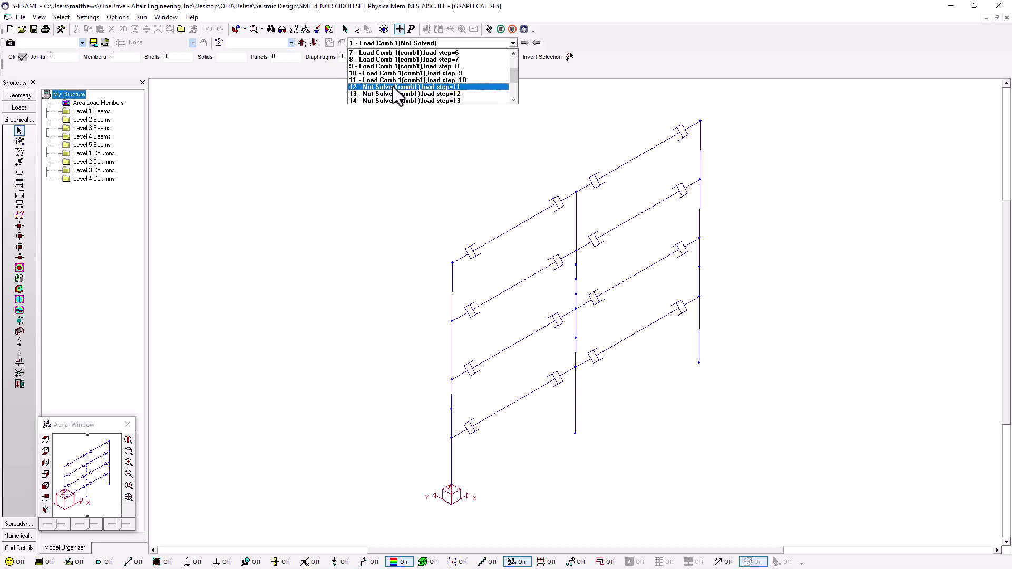
{"action": "left_click", "coordinate": [439, 80]}
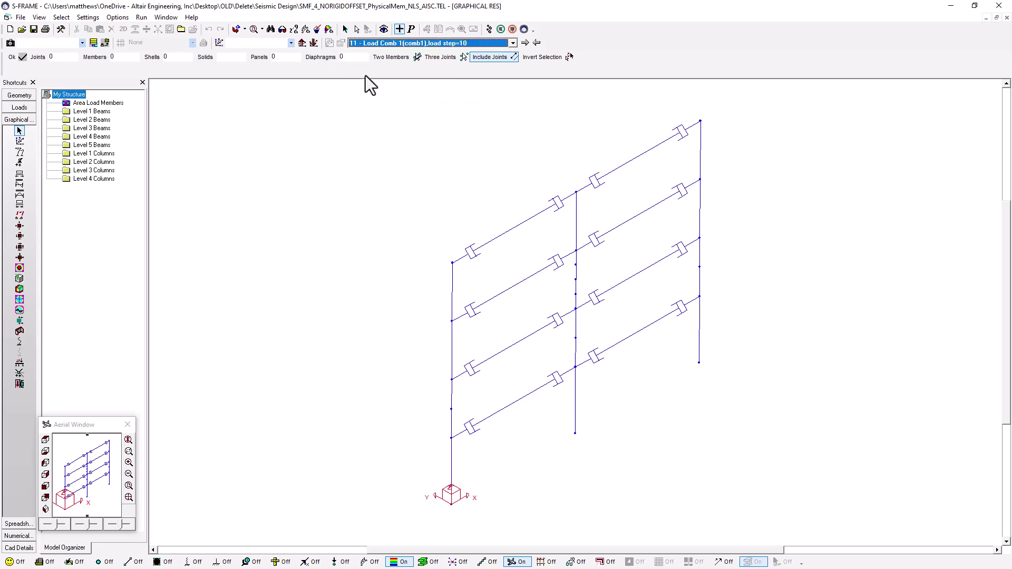
Display the y Moment diagram of the frame in front view with the maximum values labelled
{"action": "left_click", "coordinate": [24, 196]}
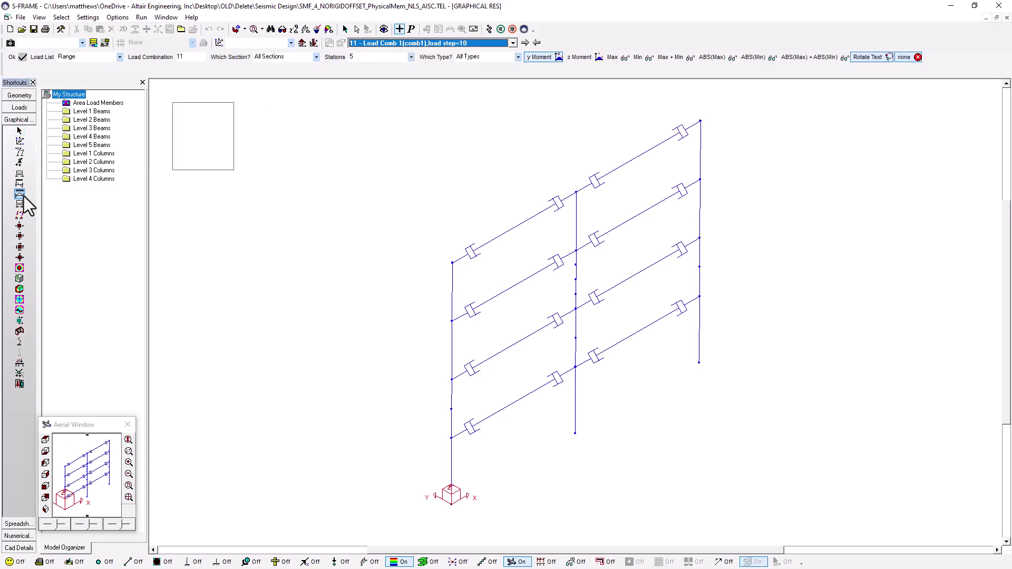
{"action": "left_click", "coordinate": [45, 498]}
{"action": "middle_click_drag", "start_coordinate": [482, 387], "coordinate": [371, 353]}
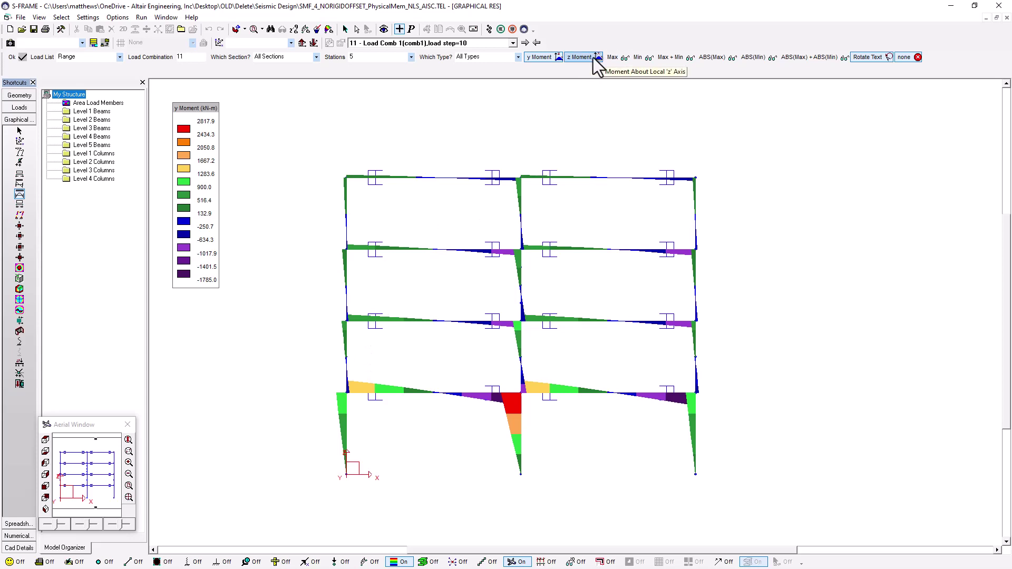
{"action": "left_click", "coordinate": [621, 60]}
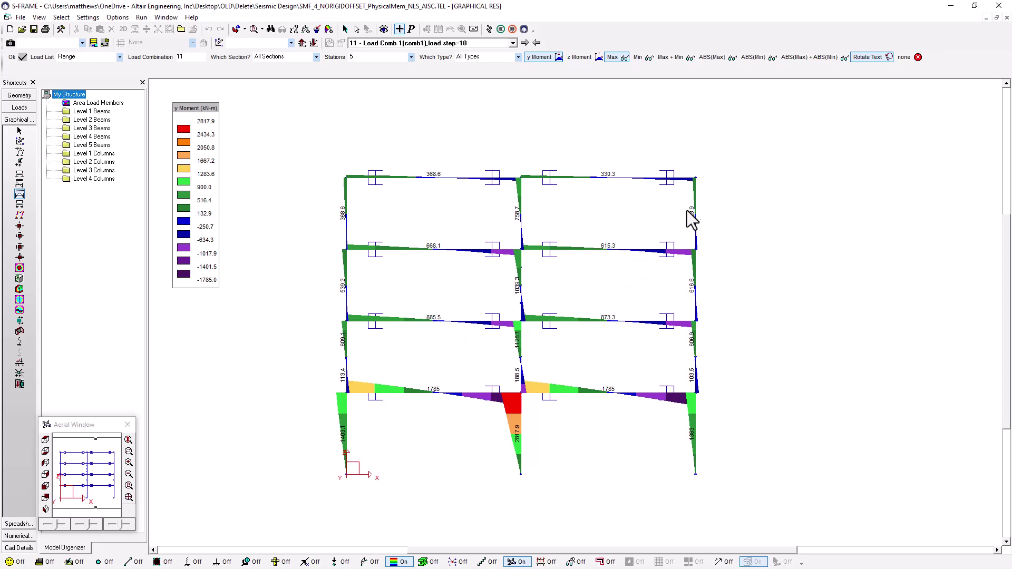
Show the pushover curve for the roof-level joint at the far end of the frame on the positive X side
{"action": "right_click", "coordinate": [695, 179]}
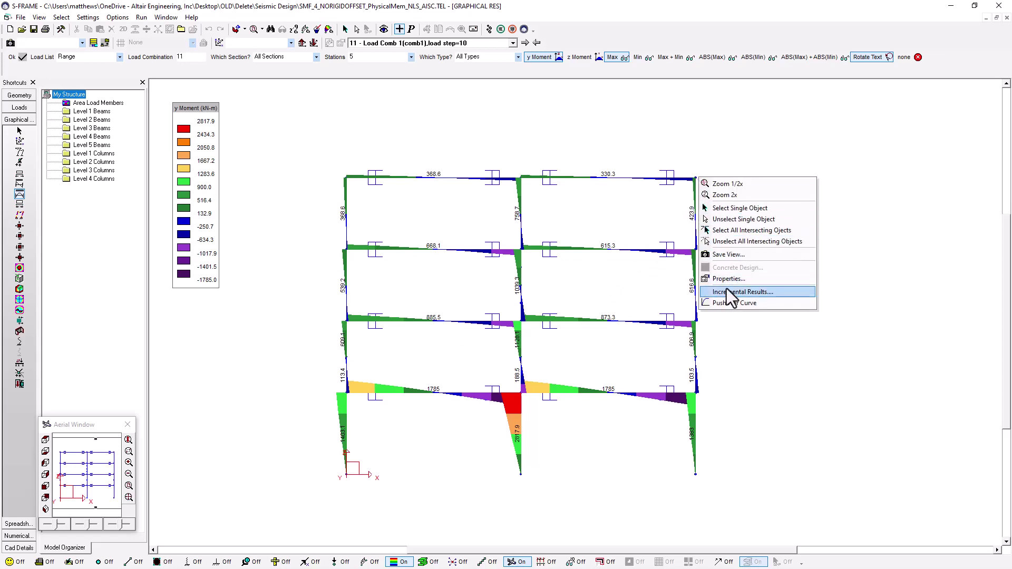
{"action": "left_click", "coordinate": [731, 305]}
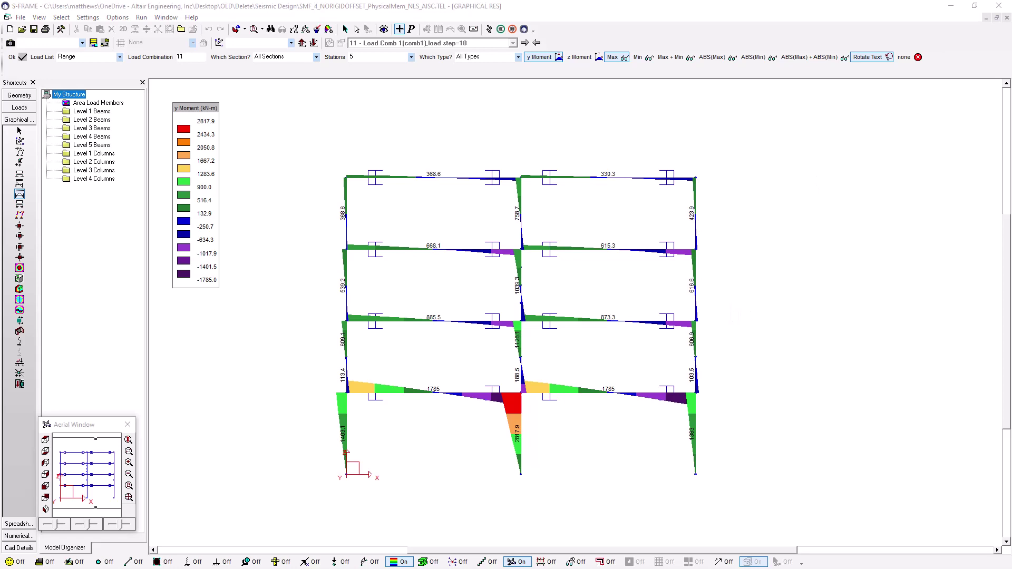
{"action": "left_click_drag", "start_coordinate": [736, 158], "coordinate": [447, 156]}
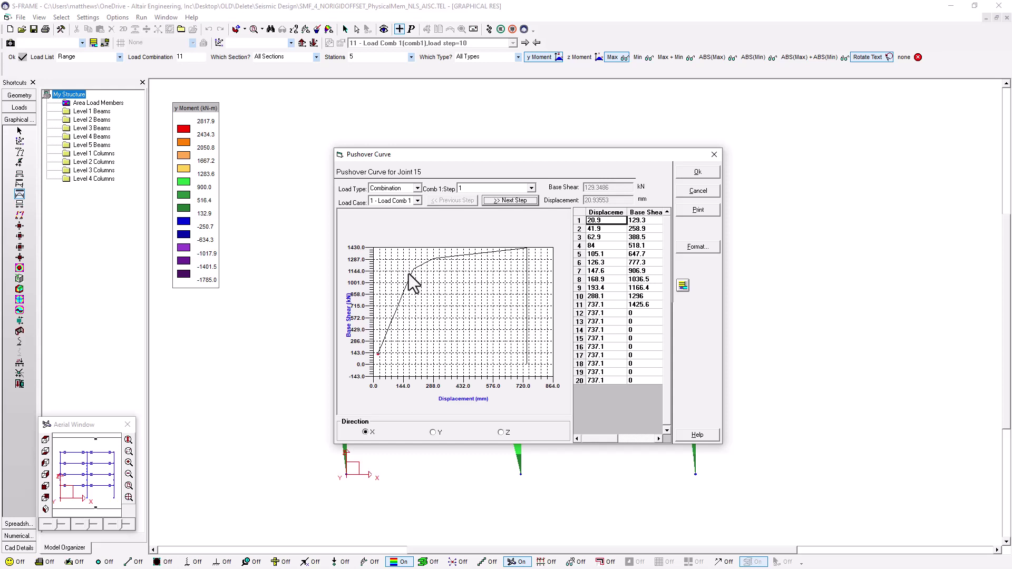
Inspect load steps 9 and 10 of Load Comb 1 on the pushover curve, and close the curve
{"action": "left_click", "coordinate": [477, 189]}
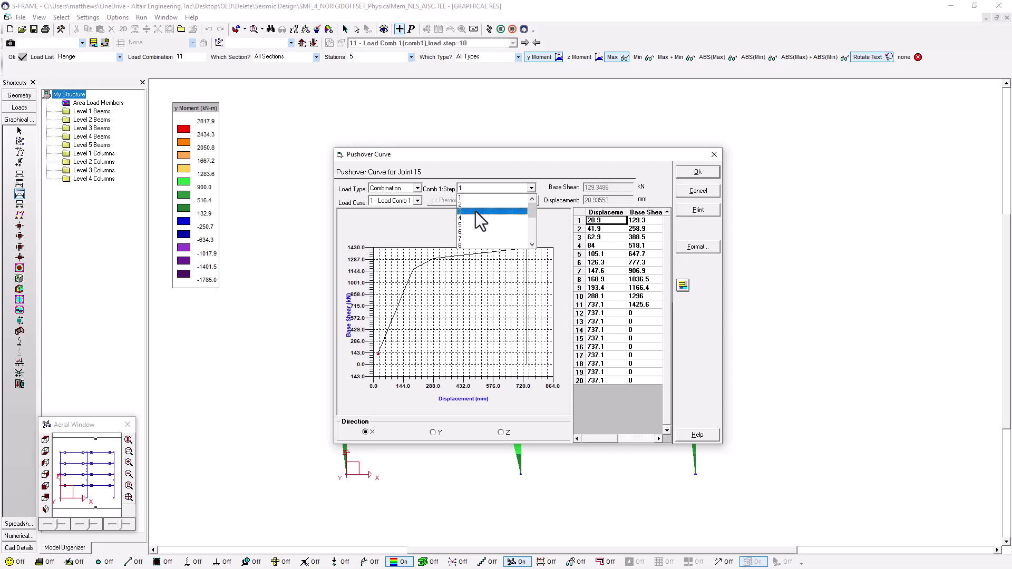
{"action": "scroll", "coordinate": [475, 217], "scroll_direction": "down", "scroll_amount": 1}
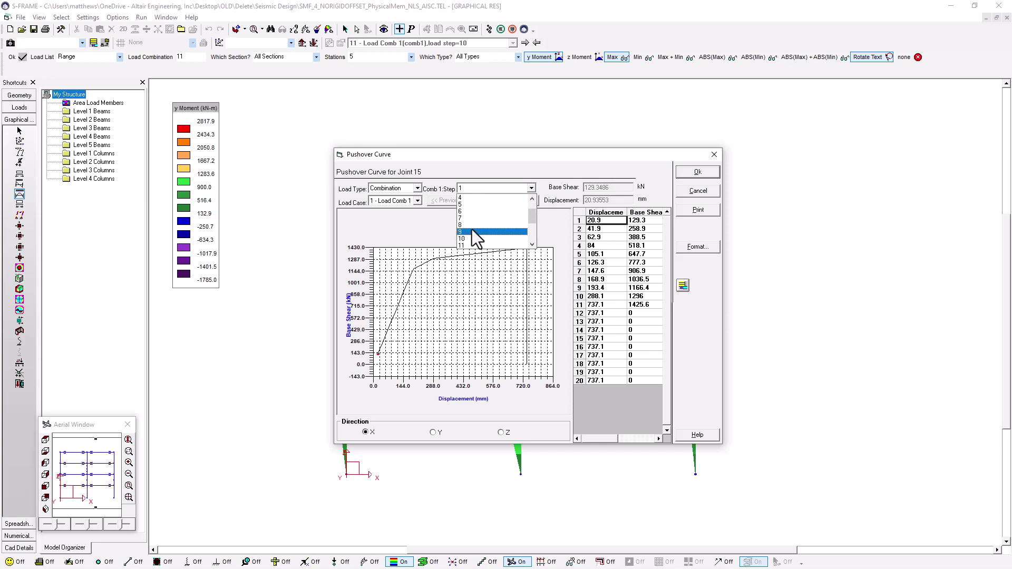
{"action": "left_click", "coordinate": [472, 232]}
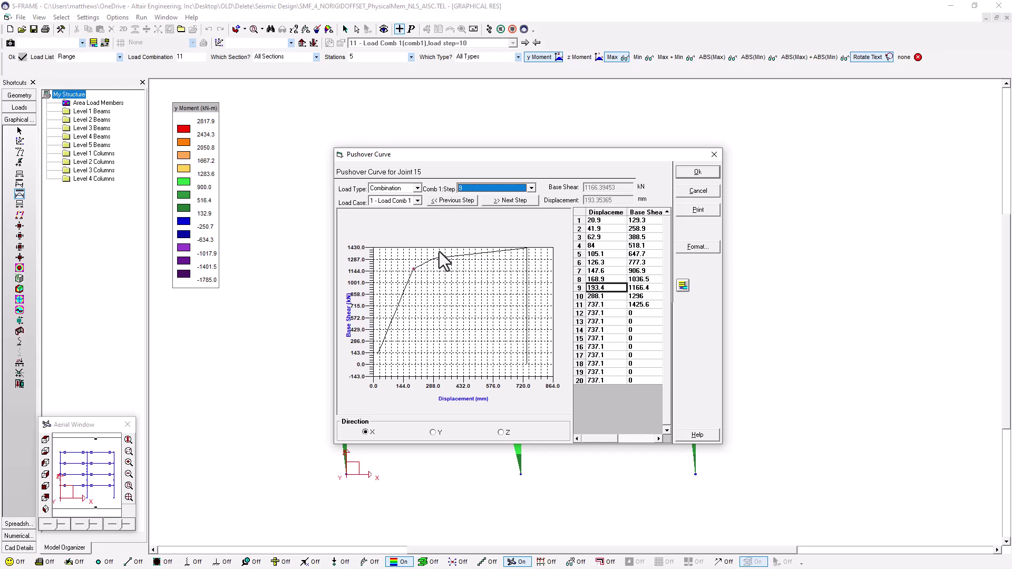
{"action": "left_click", "coordinate": [476, 189]}
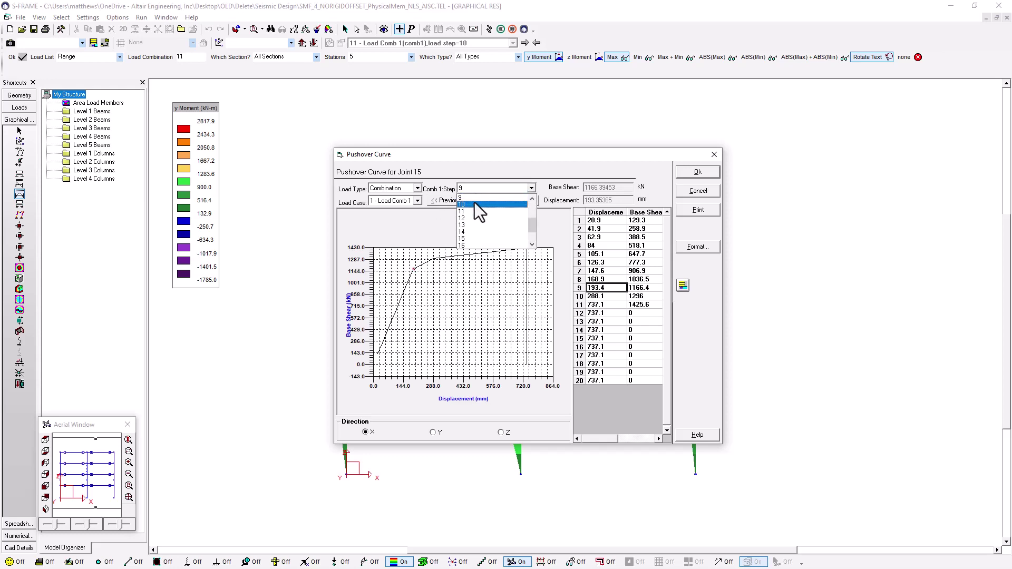
{"action": "left_click", "coordinate": [477, 205]}
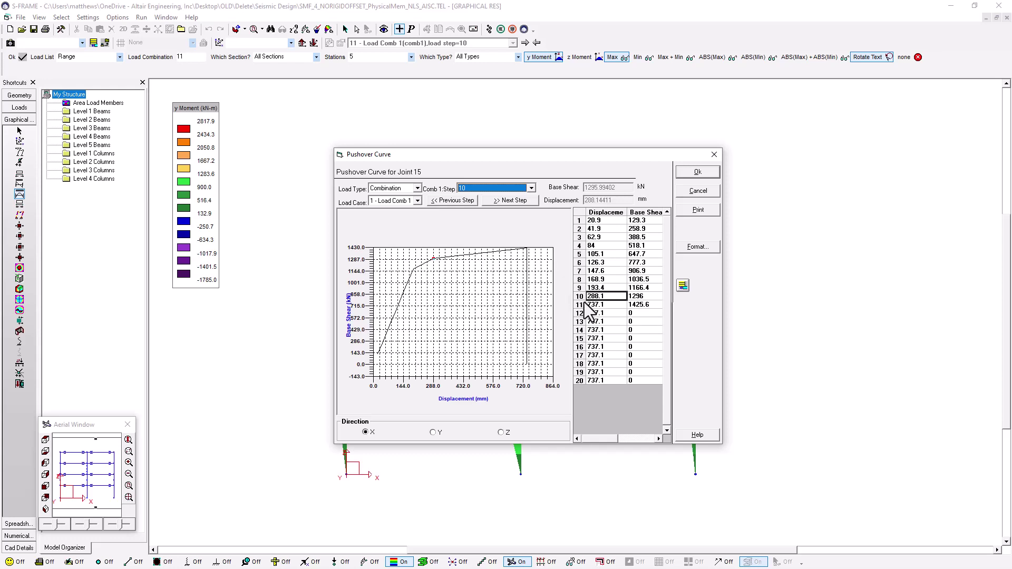
{"action": "left_click", "coordinate": [715, 156]}
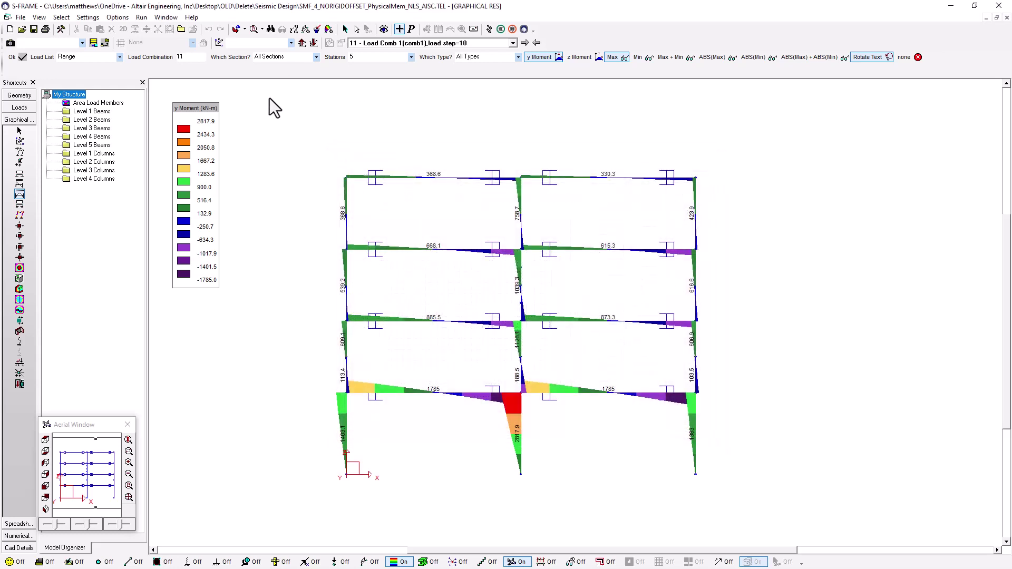
Enter the steel code check in front view and review the seismic force resisting system parameters without changing them
{"action": "left_click", "coordinate": [502, 31]}
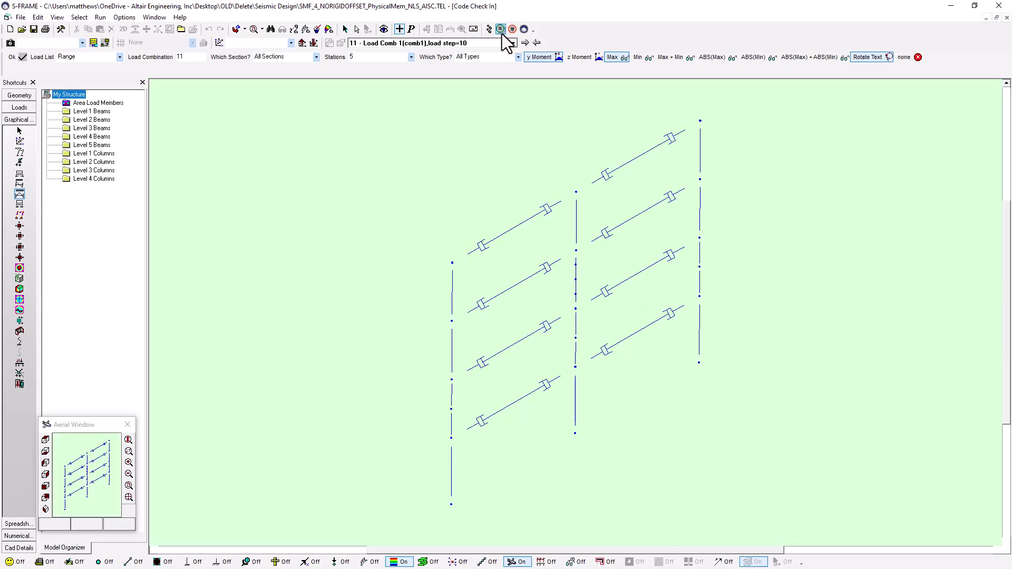
{"action": "left_click", "coordinate": [46, 486]}
{"action": "middle_click_drag", "start_coordinate": [477, 360], "coordinate": [390, 325]}
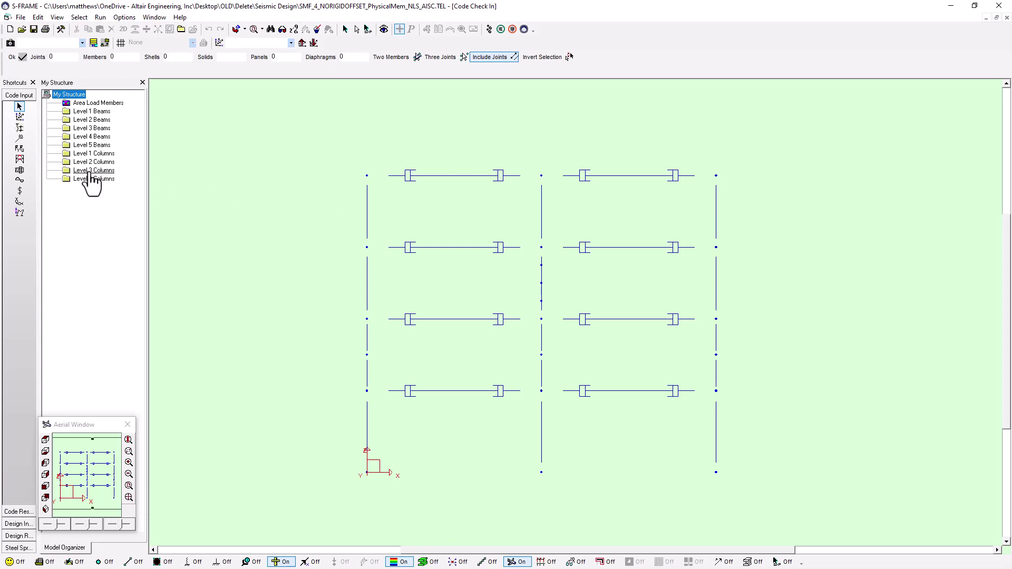
{"action": "left_click", "coordinate": [20, 160]}
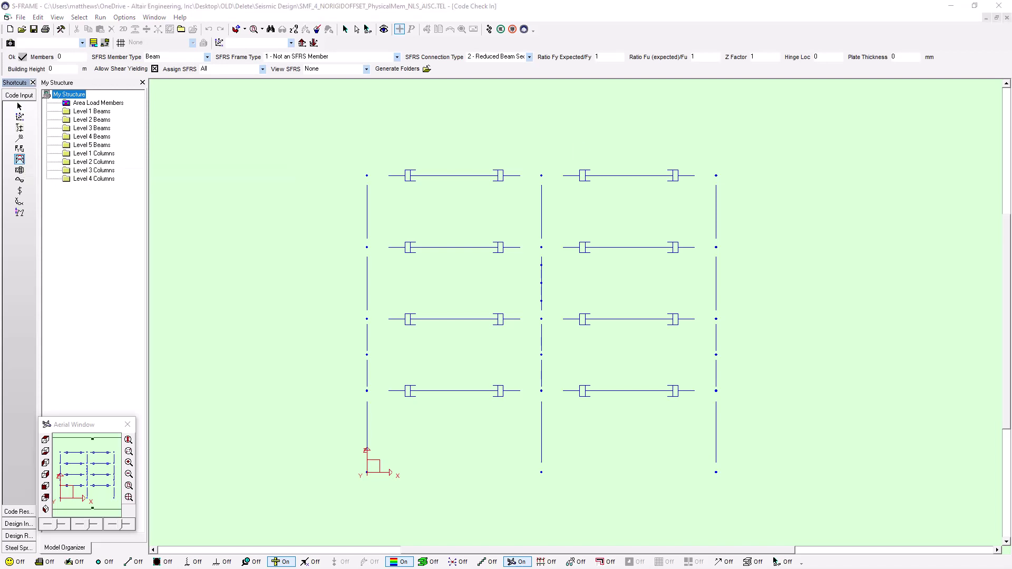
{"action": "left_click_drag", "start_coordinate": [524, 165], "coordinate": [480, 151]}
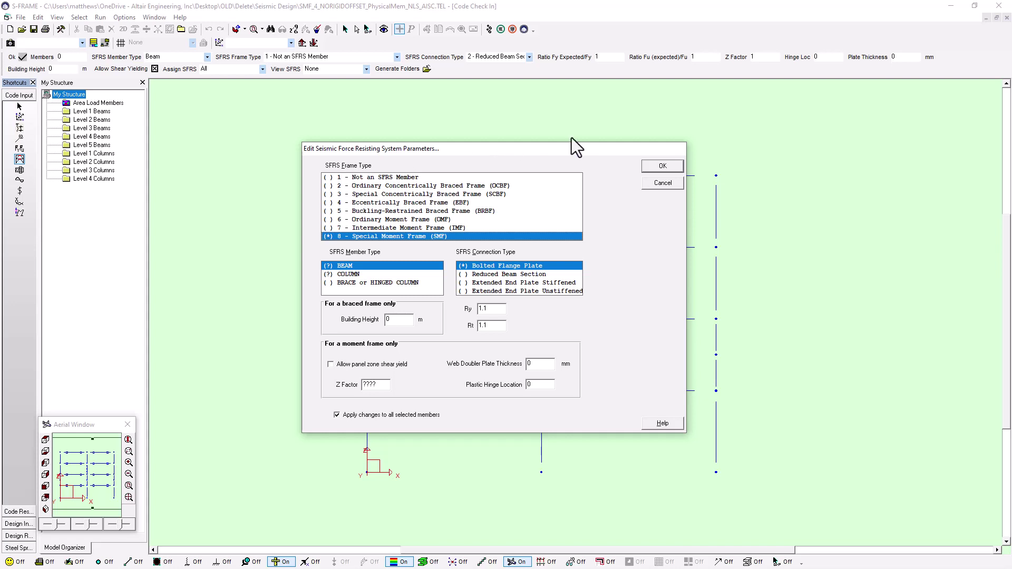
{"action": "left_click", "coordinate": [679, 181]}
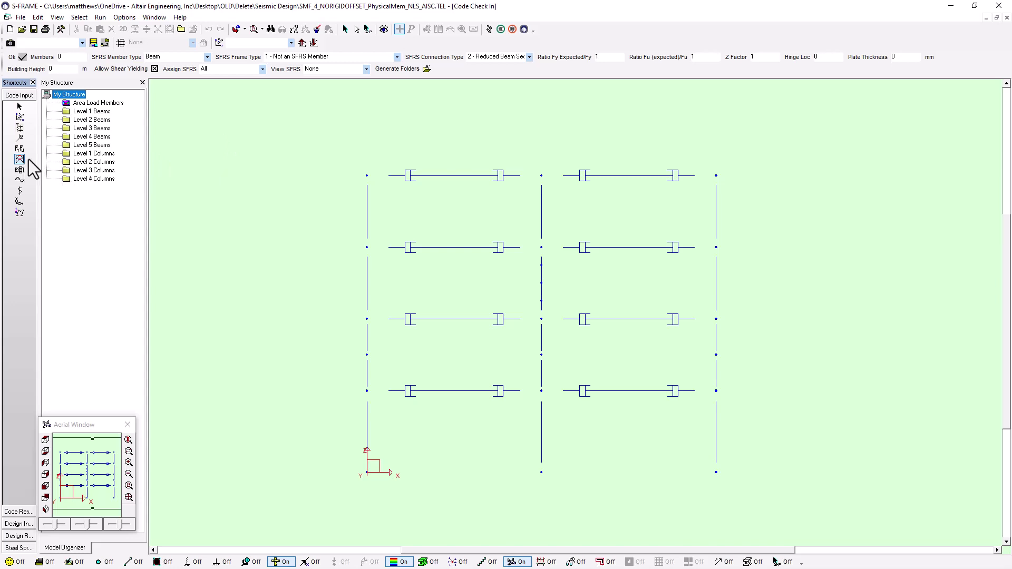
Colour the members by SFRS frame type and then by SFRS member type to check their assignments
{"action": "left_click", "coordinate": [366, 70]}
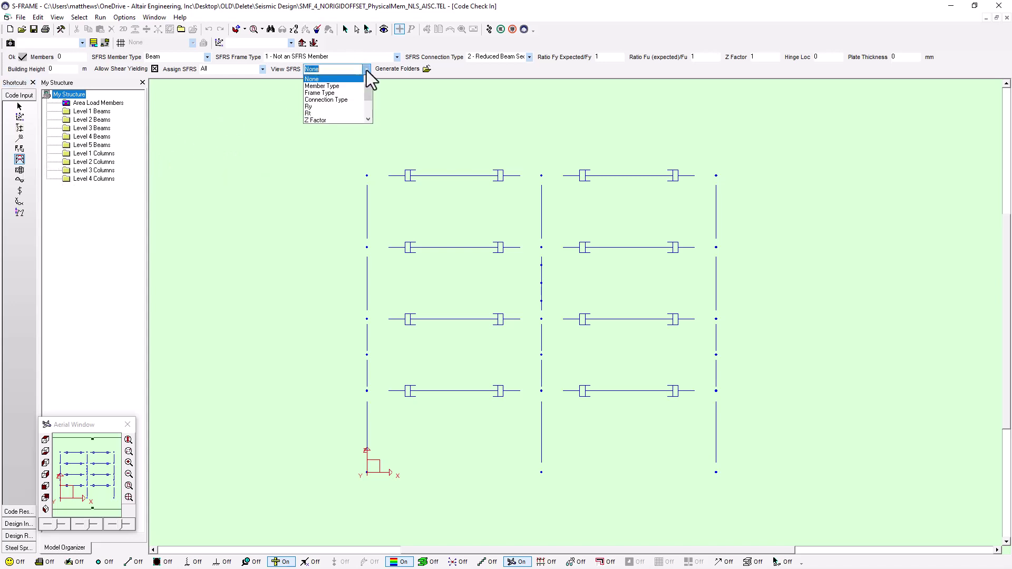
{"action": "left_click", "coordinate": [344, 93]}
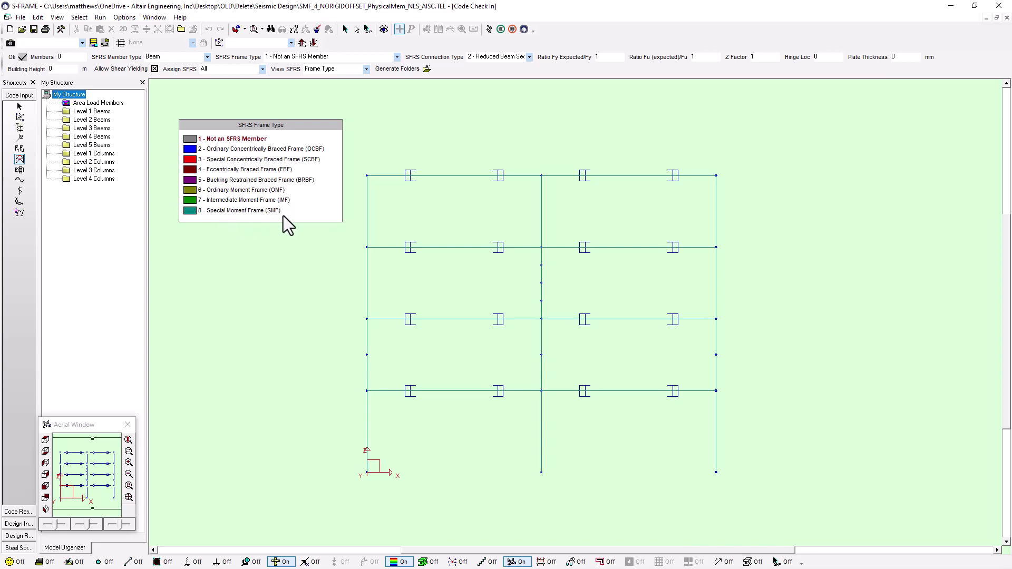
{"action": "left_click", "coordinate": [367, 69]}
{"action": "scroll", "coordinate": [367, 79], "scroll_direction": "up", "scroll_amount": 1}
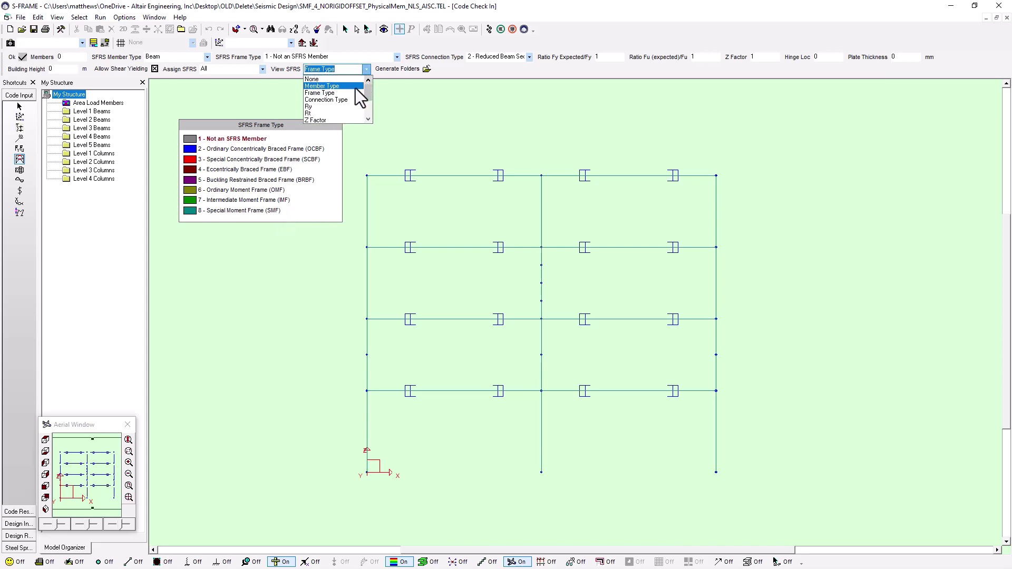
{"action": "left_click", "coordinate": [323, 86]}
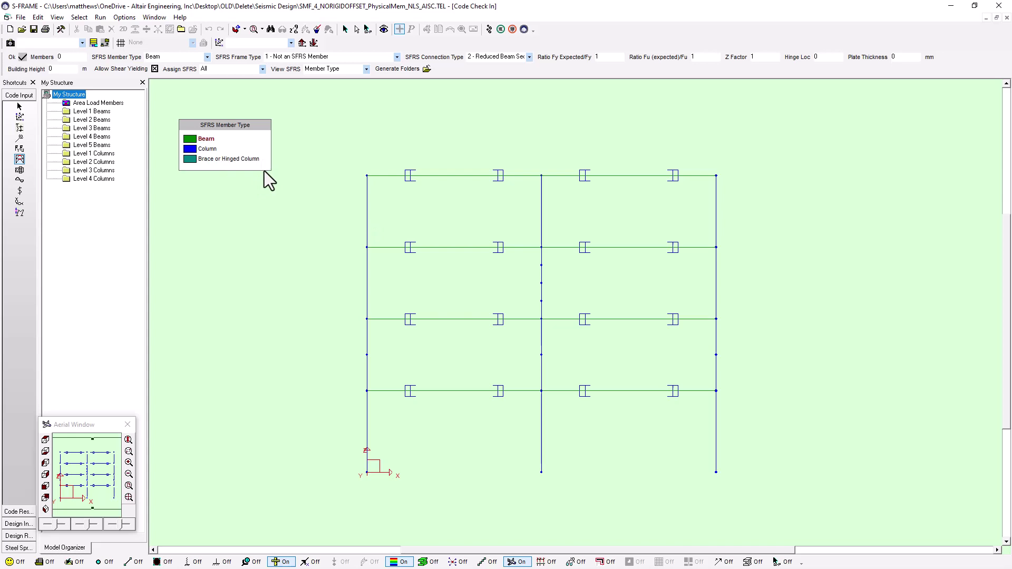
Run the code check for Load Comb 11 (load step 10) and show the code utilization in front view
{"action": "left_click", "coordinate": [490, 30]}
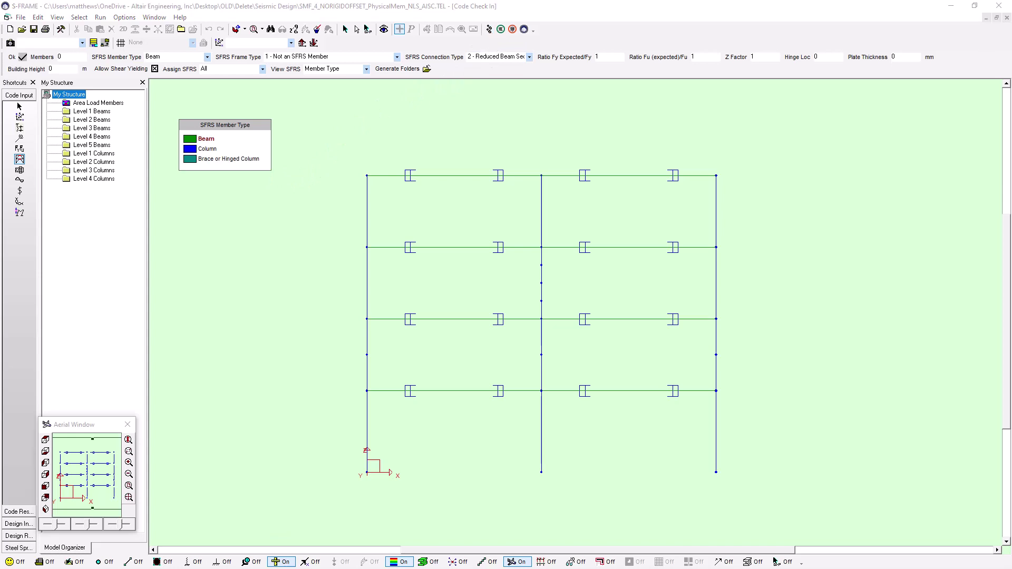
{"action": "left_click_drag", "start_coordinate": [641, 197], "coordinate": [448, 194]}
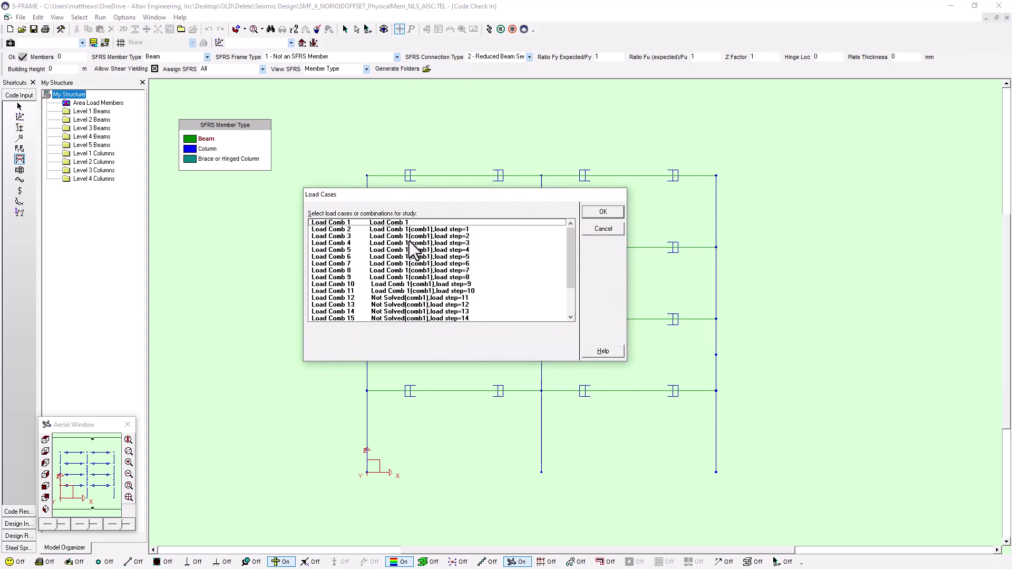
{"action": "left_click", "coordinate": [467, 293]}
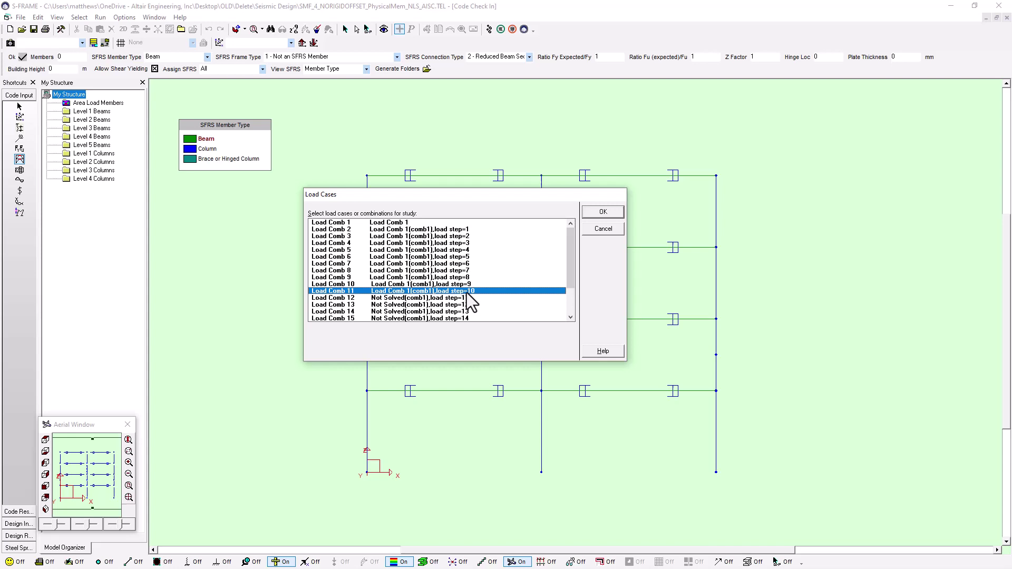
{"action": "left_click", "coordinate": [616, 212]}
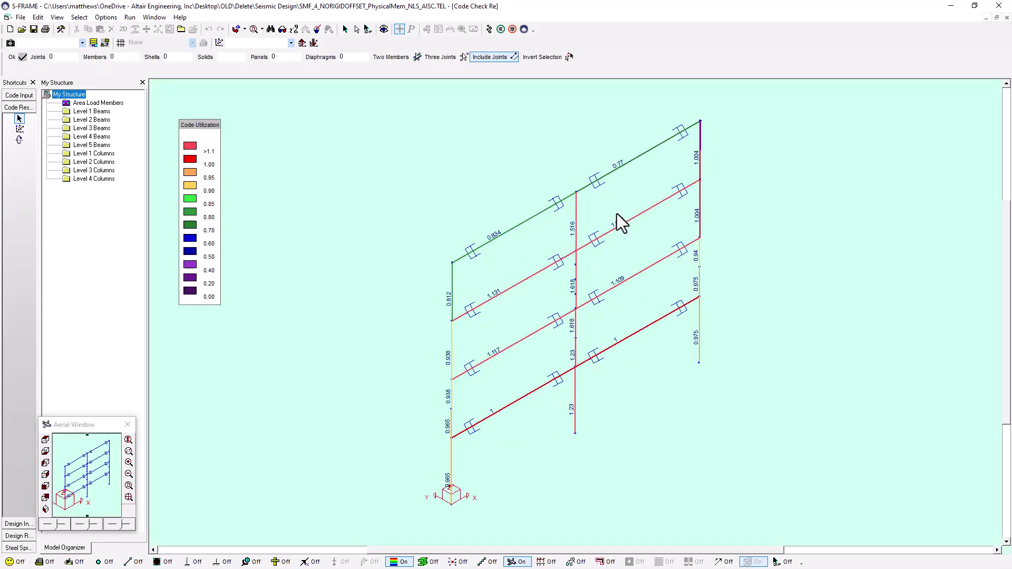
{"action": "left_click", "coordinate": [45, 486]}
{"action": "middle_click_drag", "start_coordinate": [627, 406], "coordinate": [567, 357]}
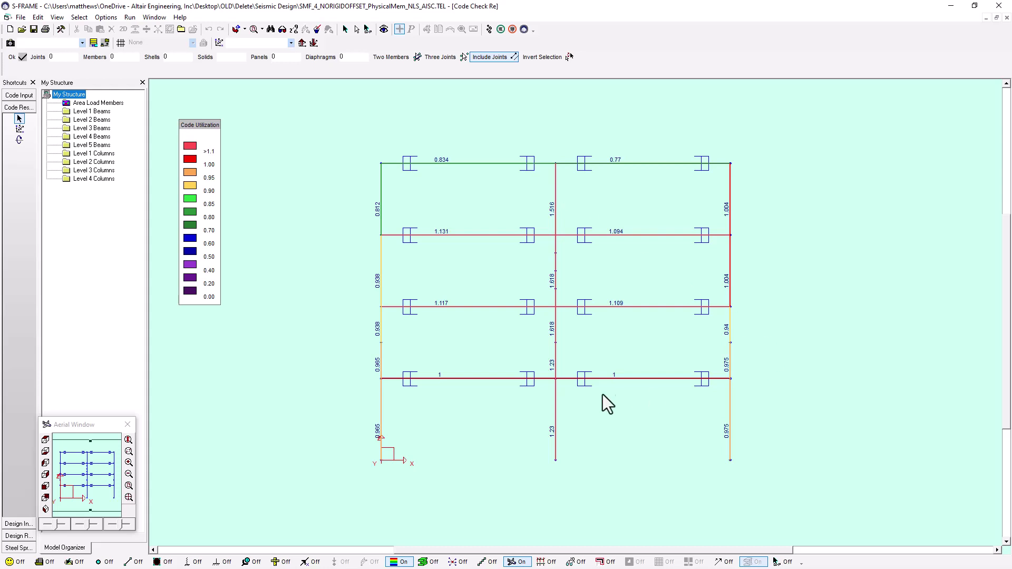
Review the code details report of the lowest middle column
{"action": "right_click", "coordinate": [555, 400]}
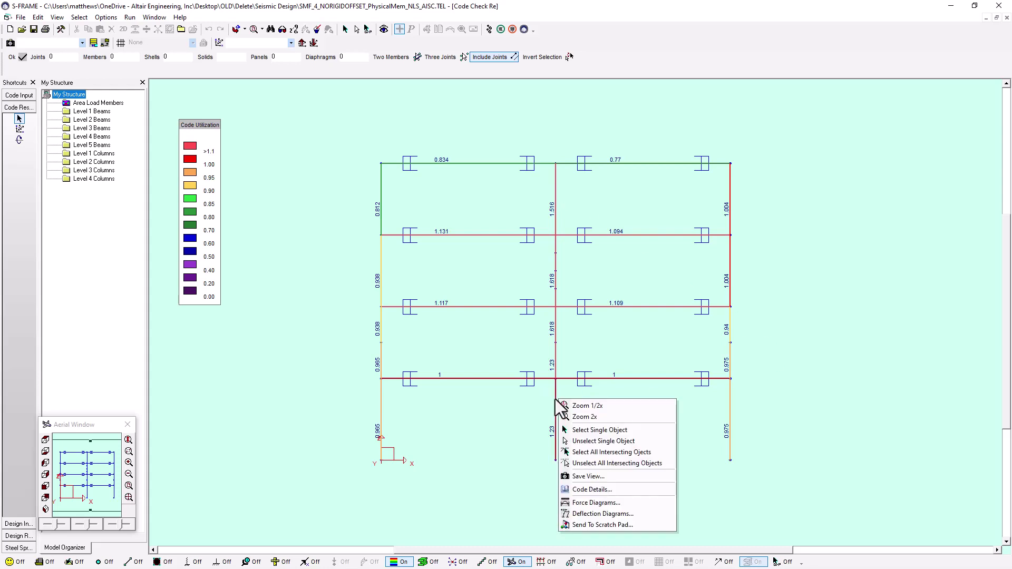
{"action": "left_click", "coordinate": [602, 488]}
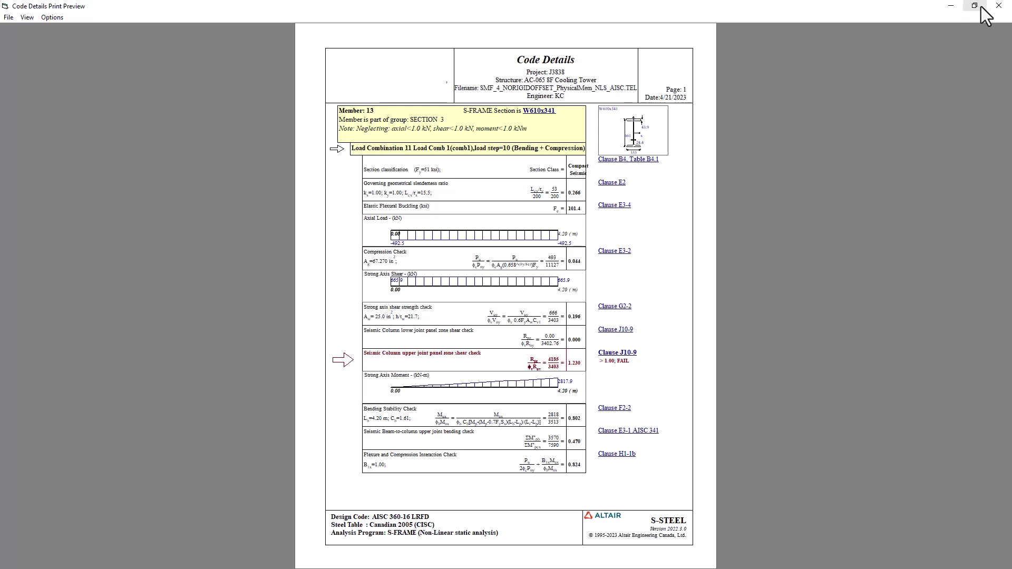
{"action": "left_click", "coordinate": [999, 8]}
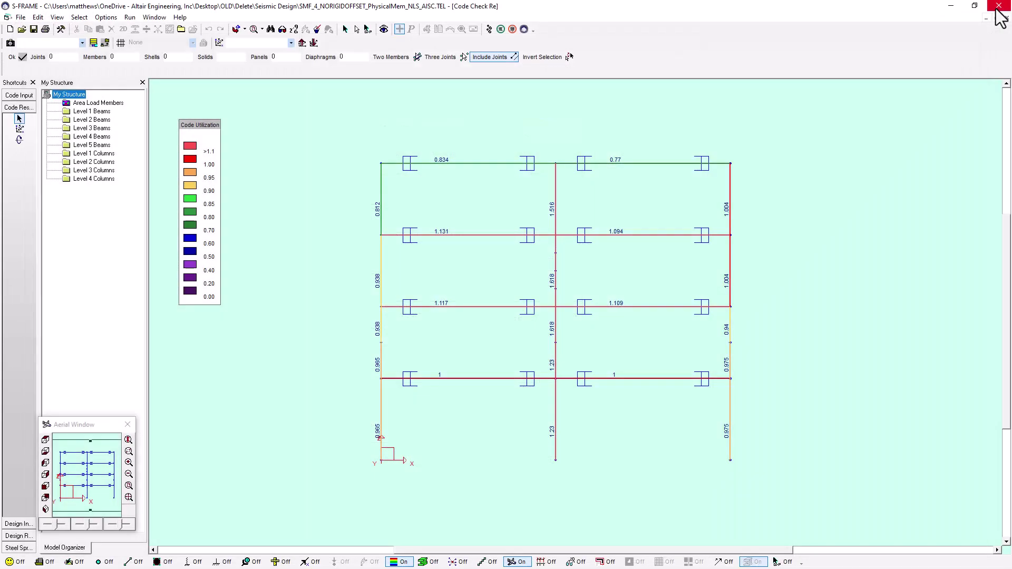
Select only the lowest middle column and override its section to W610x415 by assigning the next size up twice, with Do not auto unselect chosen
{"action": "left_click", "coordinate": [357, 29]}
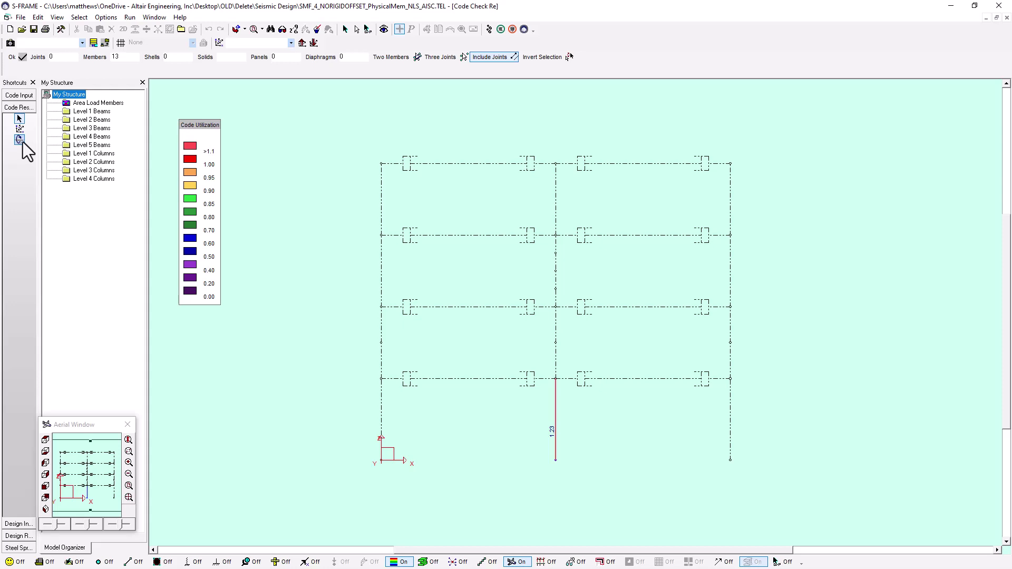
{"action": "left_click", "coordinate": [19, 139]}
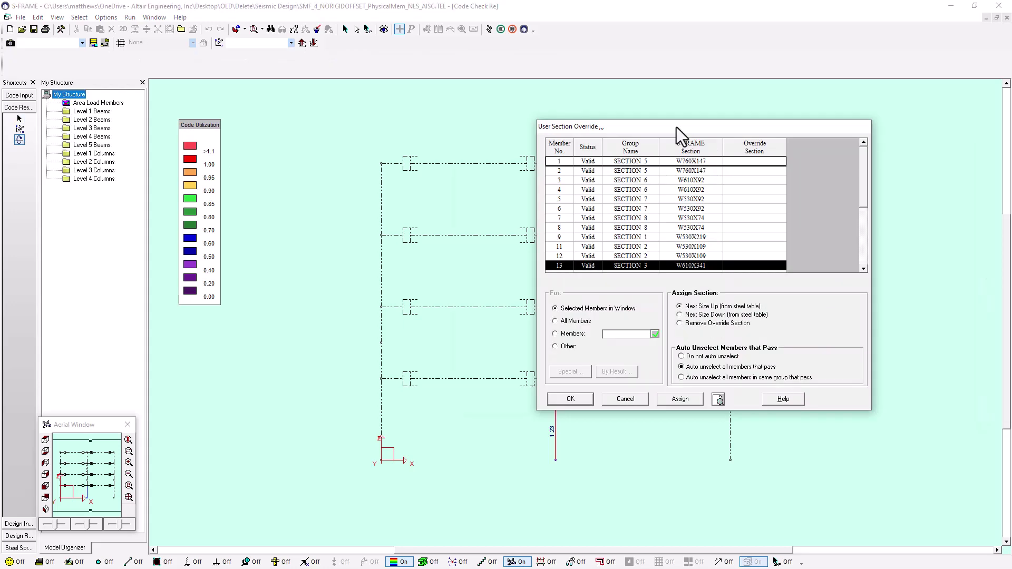
{"action": "left_click_drag", "start_coordinate": [617, 136], "coordinate": [455, 132]}
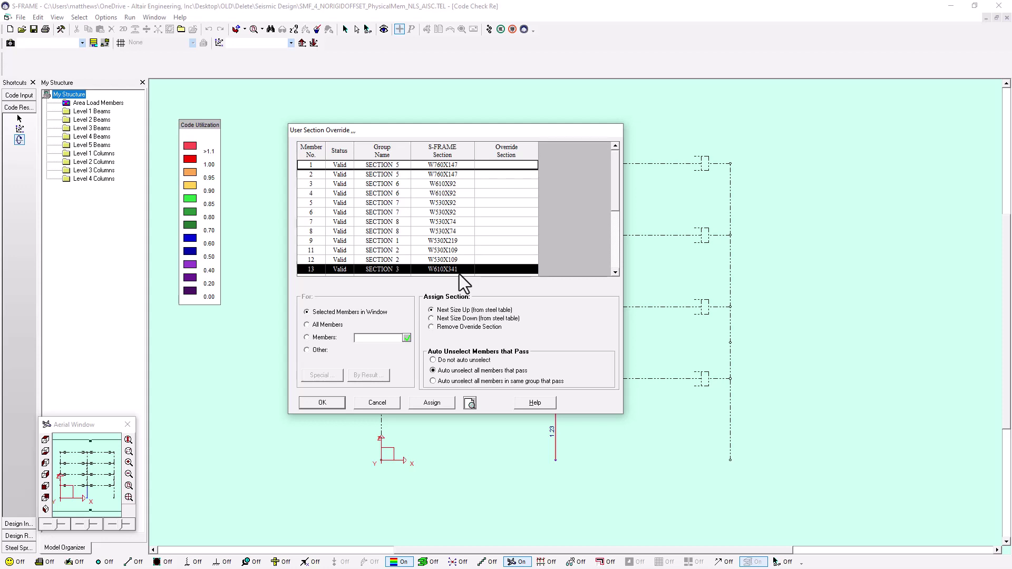
{"action": "left_click", "coordinate": [444, 360]}
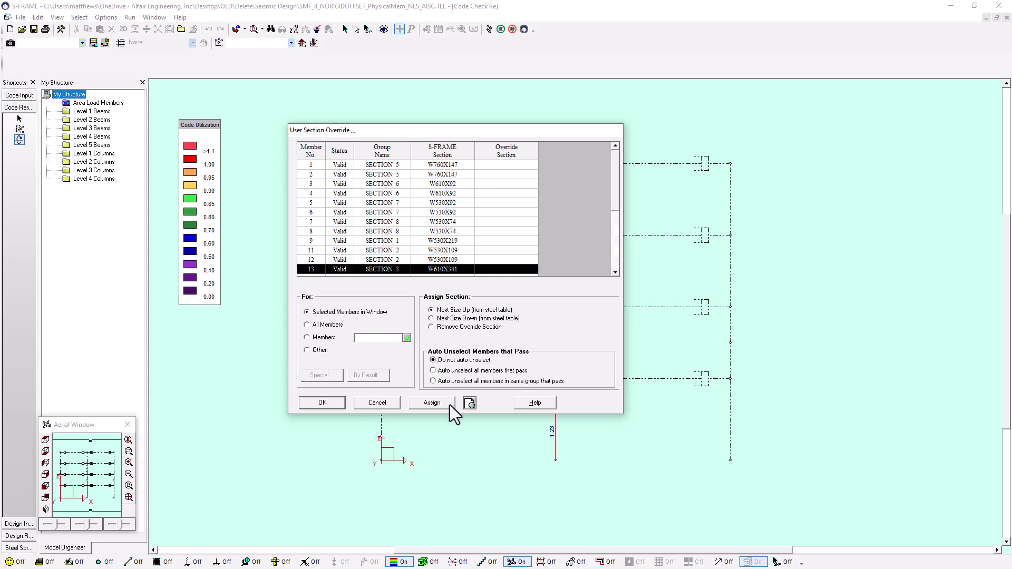
{"action": "left_click_drag", "start_coordinate": [501, 130], "coordinate": [426, 112]}
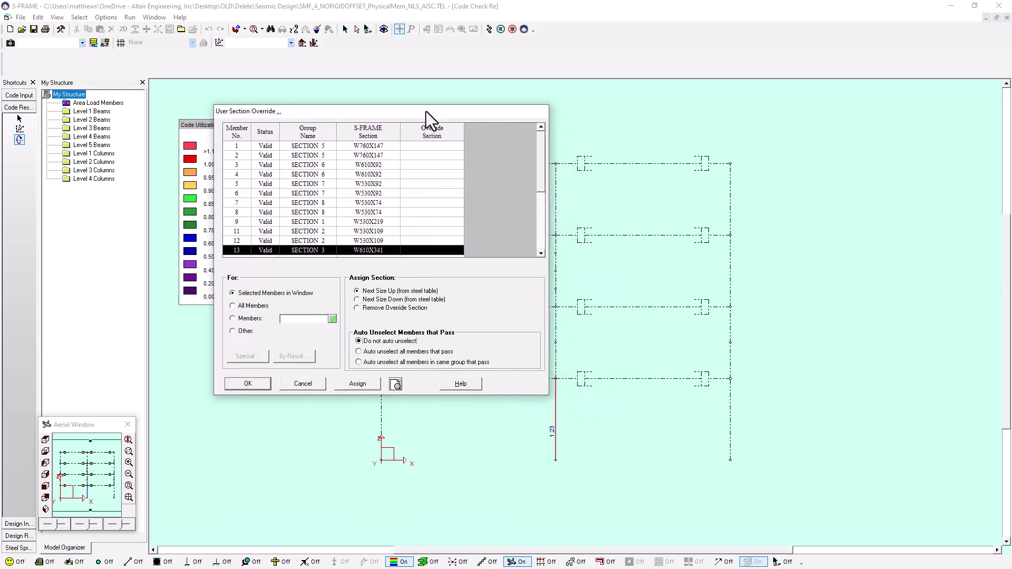
{"action": "left_click", "coordinate": [358, 384]}
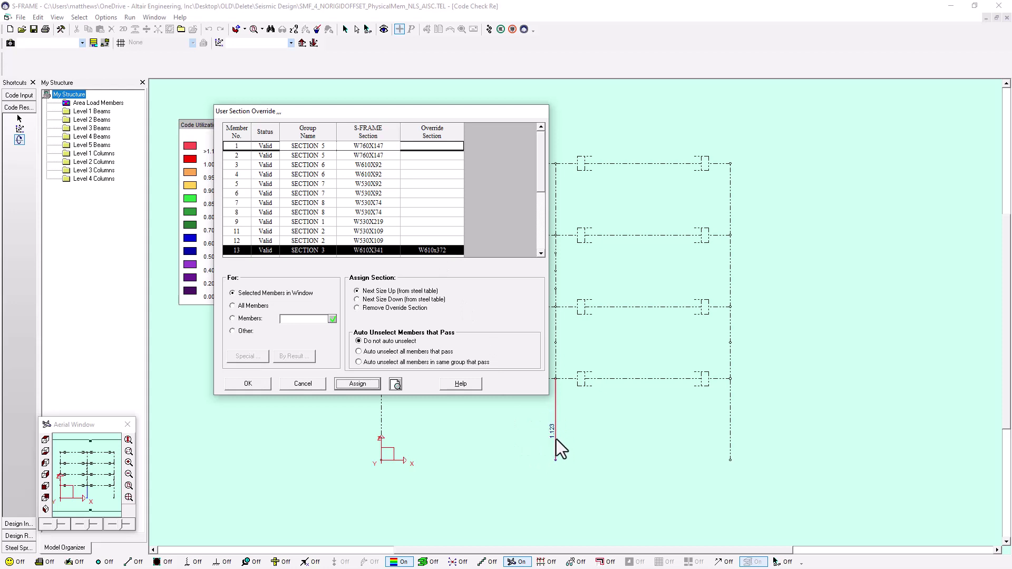
{"action": "left_click", "coordinate": [368, 385]}
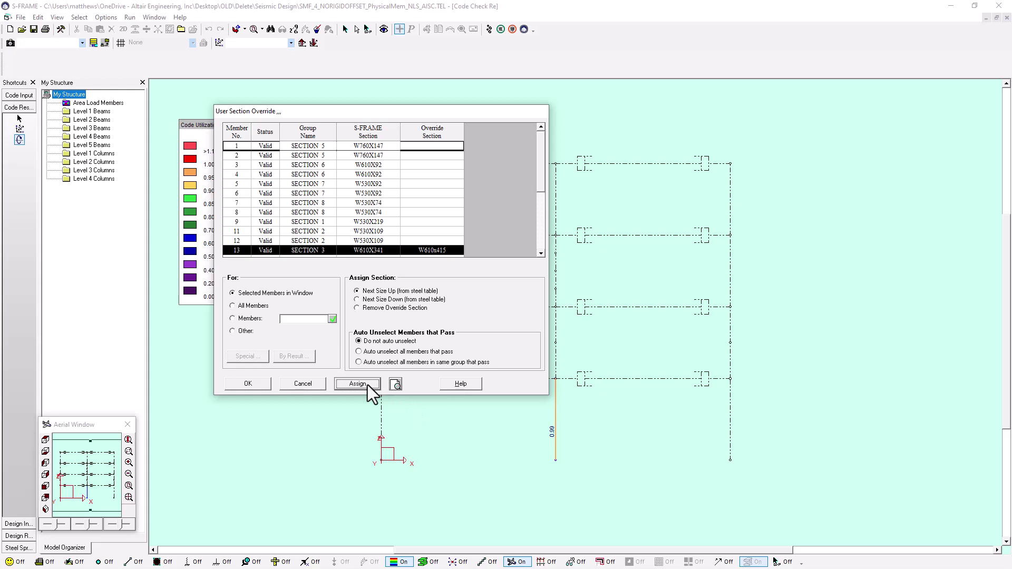